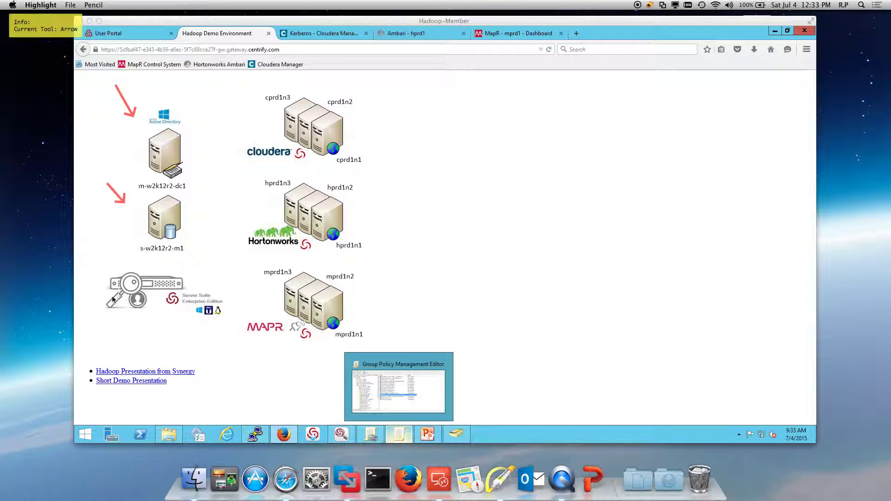
- Clear the screen annotations and switch to the 'Kerberos - Cloudera Manager' browser tab
key(f)
key(Escape)
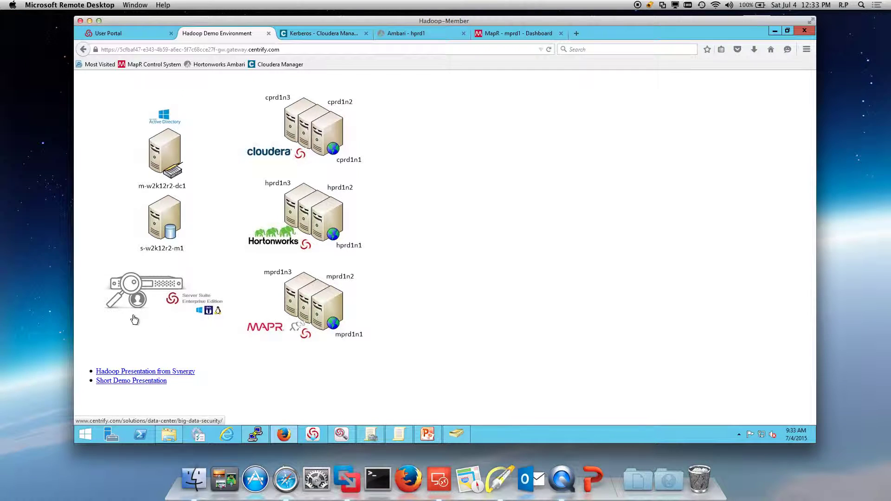
click(318, 36)
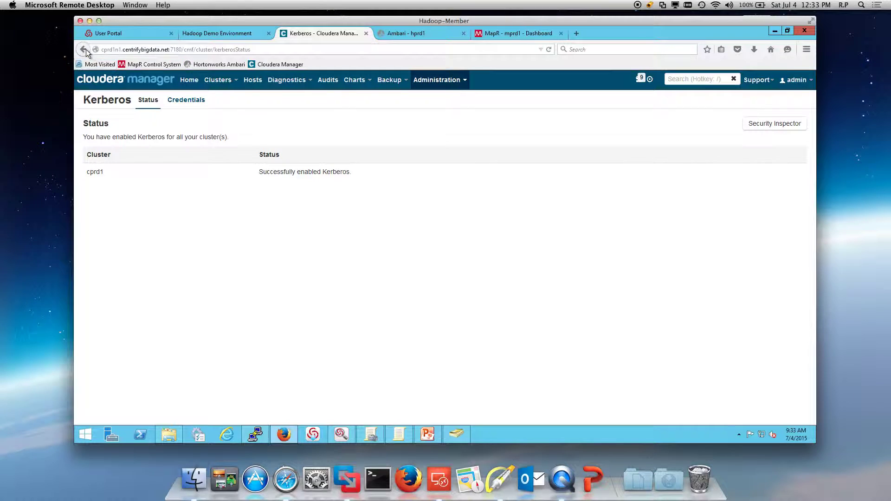
- Move between the Cloudera Manager home page and the Ambari dashboard, ending on Cloudera Manager home
click(84, 49)
click(401, 32)
click(83, 49)
click(301, 35)
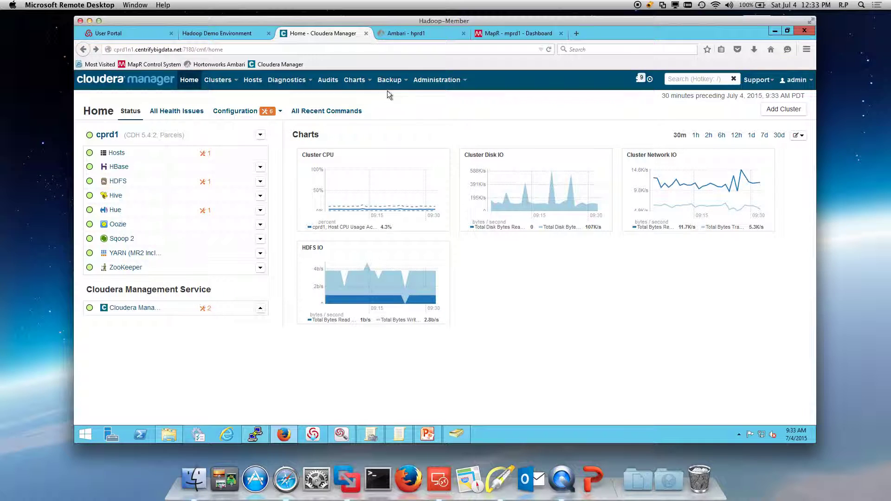
- Check that Administration > Kerberos shows Kerberos enabled for cprd1, then switch to 'Ambari - hprd1'
click(430, 83)
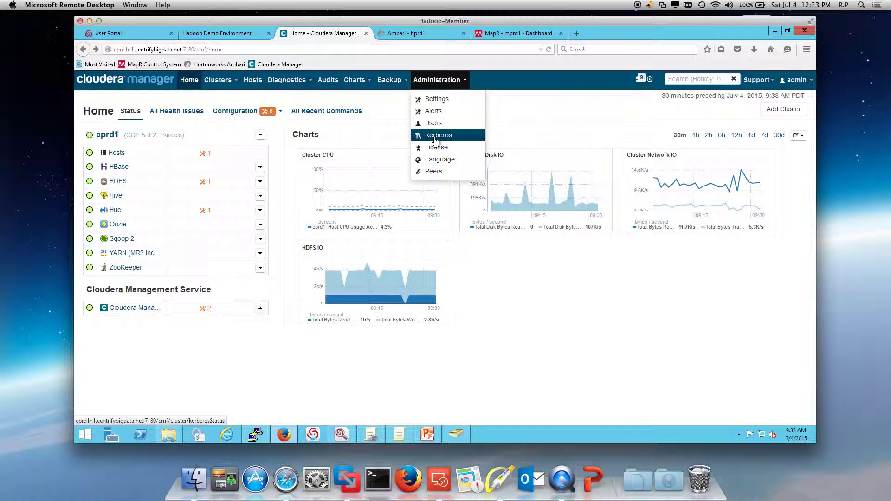
click(436, 137)
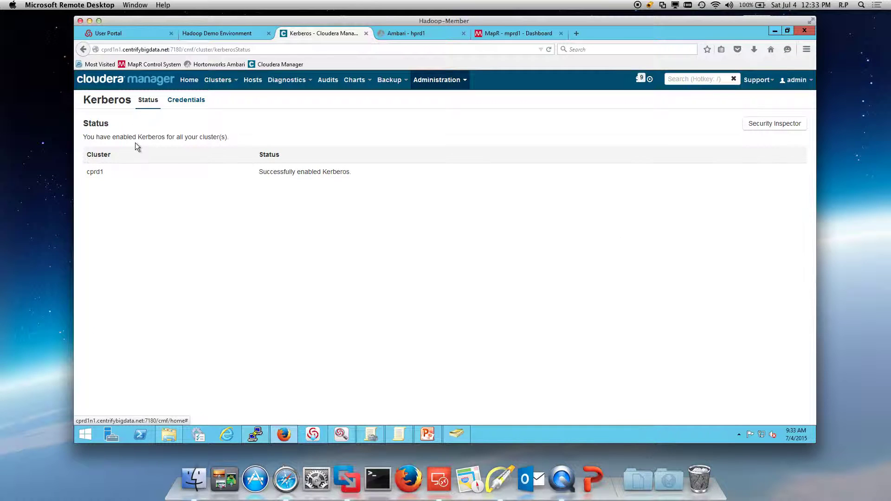
click(406, 34)
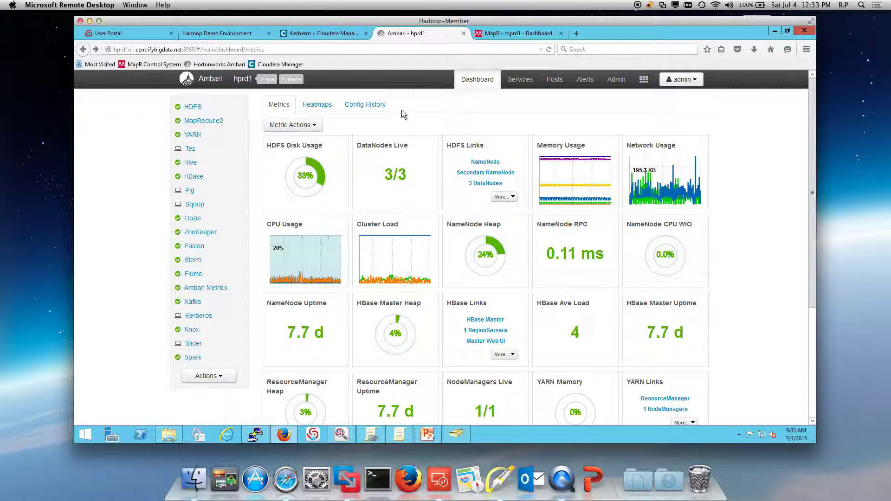
- Open Admin > Kerberos in Ambari to confirm hprd1 security, then switch to the MapR mprd1 dashboard
click(611, 84)
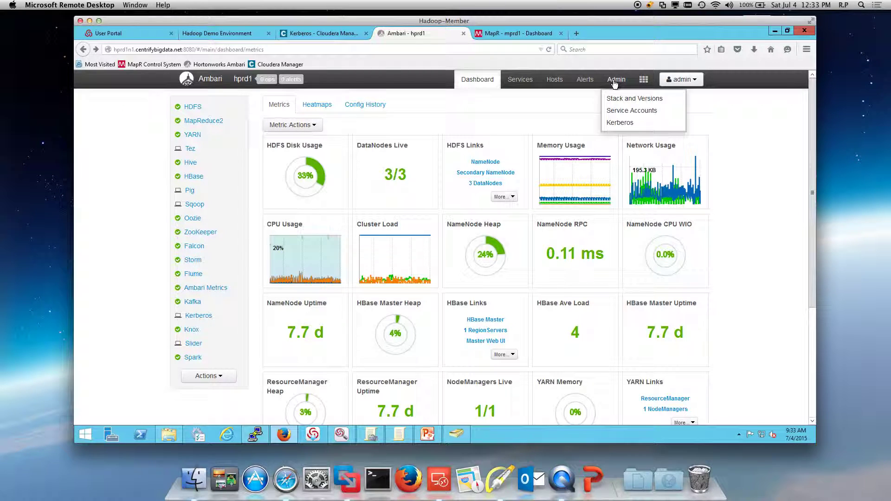
click(620, 122)
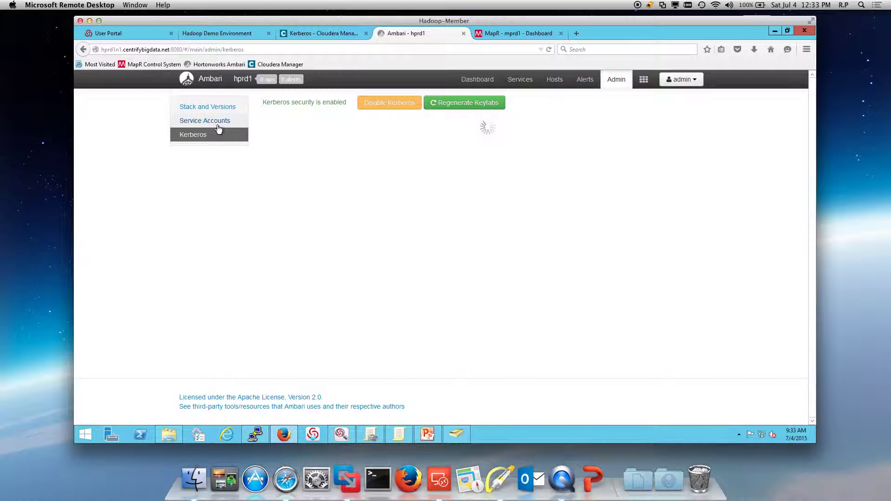
click(499, 34)
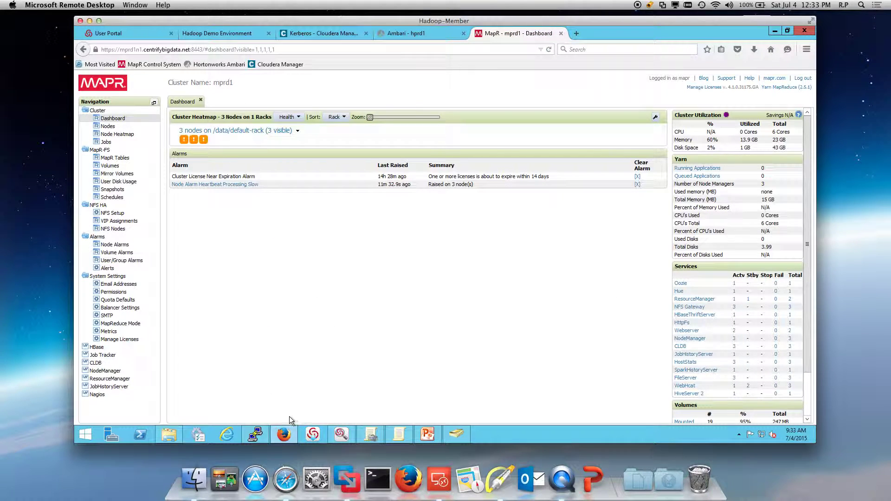
click(255, 434)
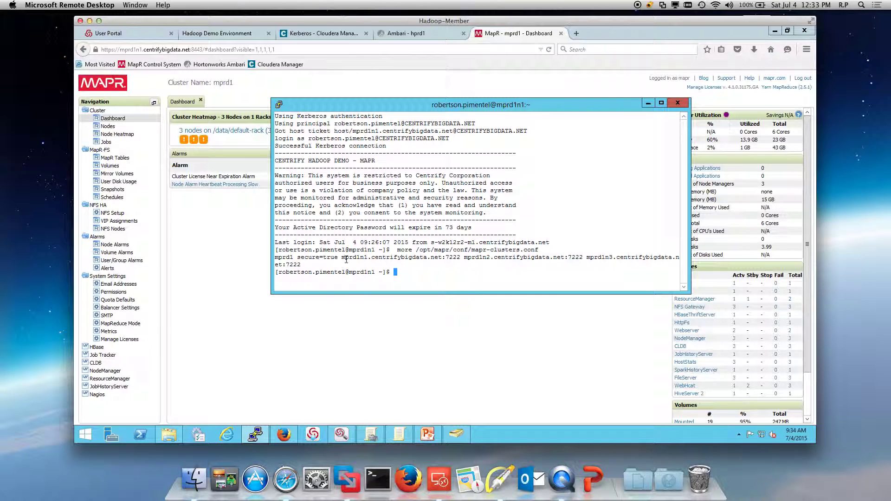
click(648, 103)
mouse_move(368, 421)
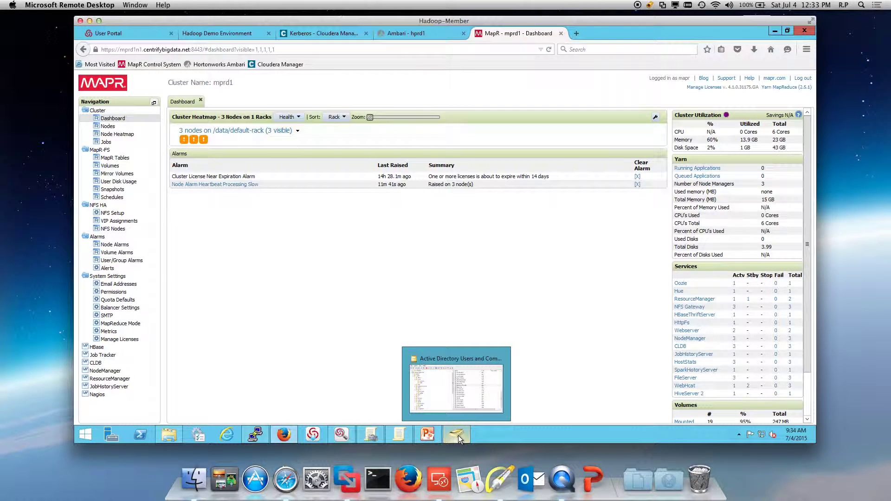
- Open Active Directory Users and Computers, mark the cprd1, hprd1 and mprd1 OUs with arrows, then clear them
click(457, 435)
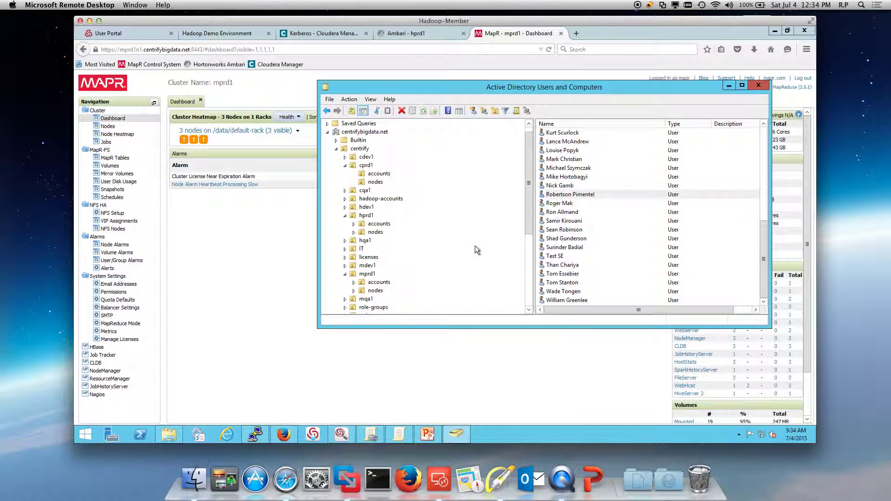
click(499, 478)
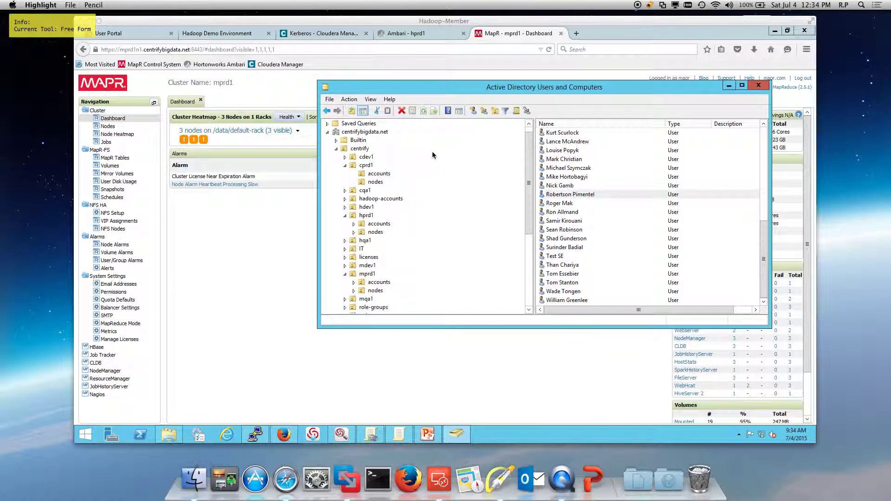
drag(414, 149, 387, 165)
drag(422, 203, 392, 215)
drag(411, 259, 392, 270)
key(f)
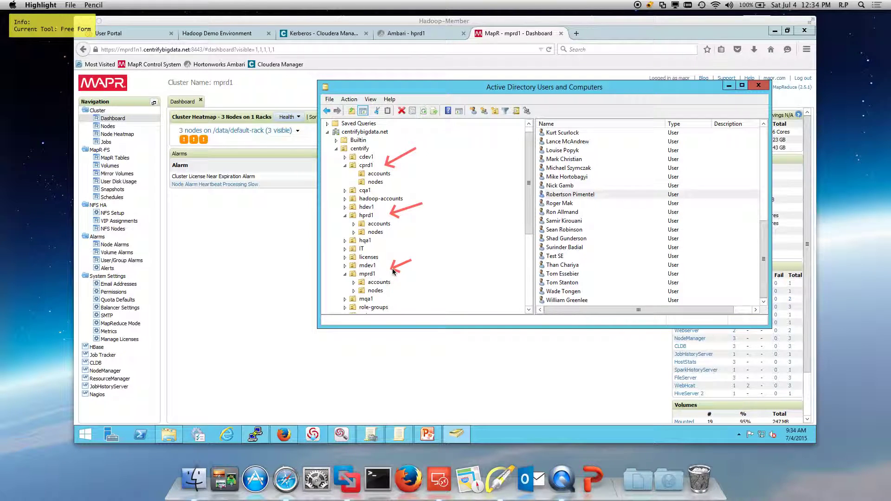
key(Escape)
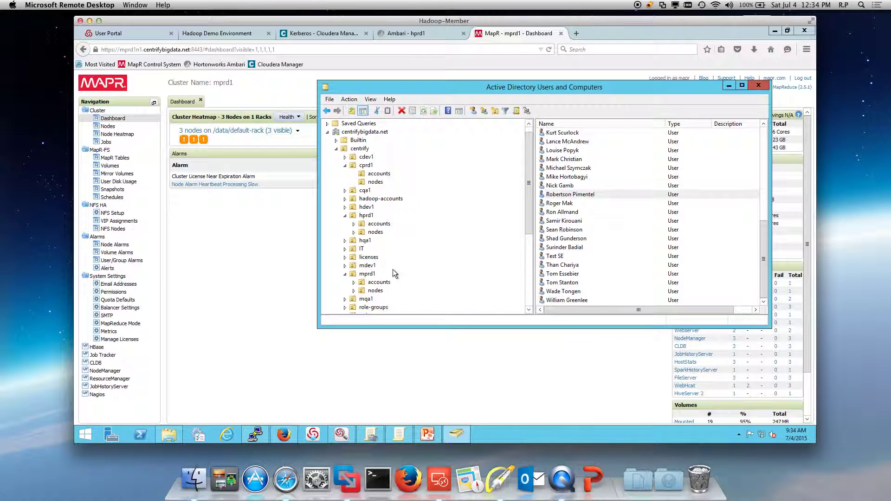
- List cprd1's nodes and open the Operating System tab of cprd1n3's properties
click(378, 183)
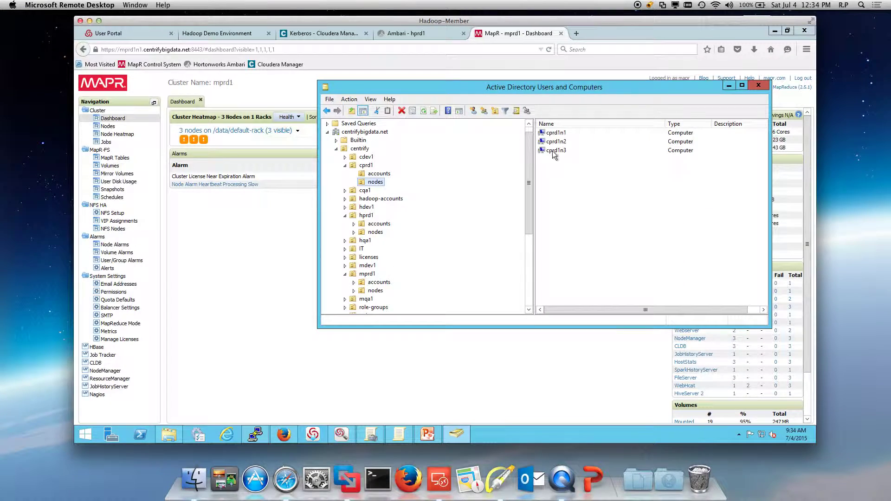
right_click(562, 155)
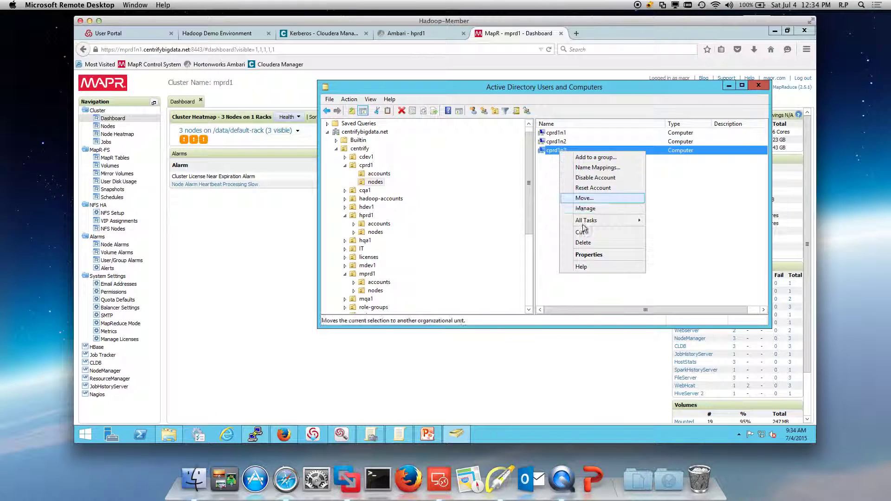
click(589, 255)
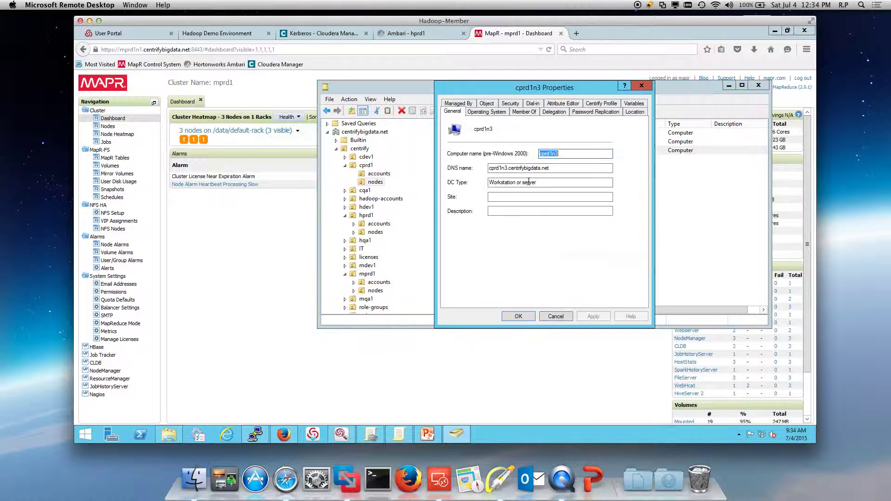
click(487, 112)
- Point out the CentOS operating system with an arrow, clear it, and cancel the properties
click(500, 478)
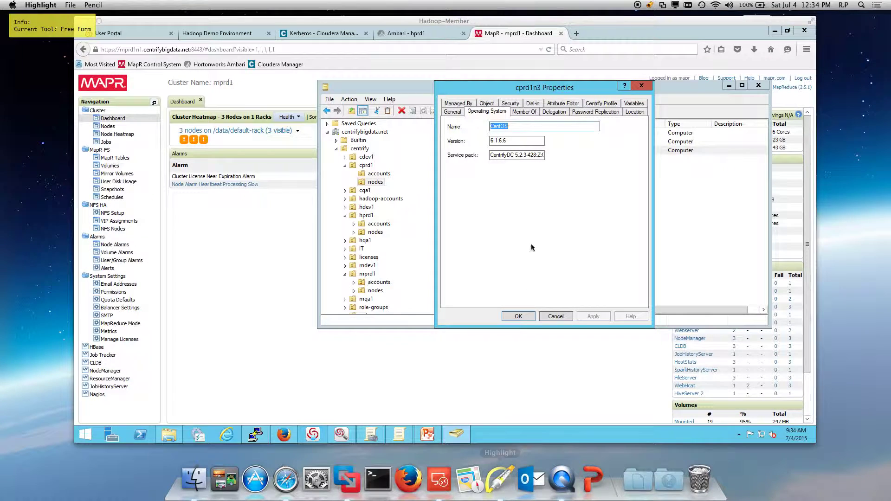
drag(536, 115, 520, 141)
key(f)
key(Escape)
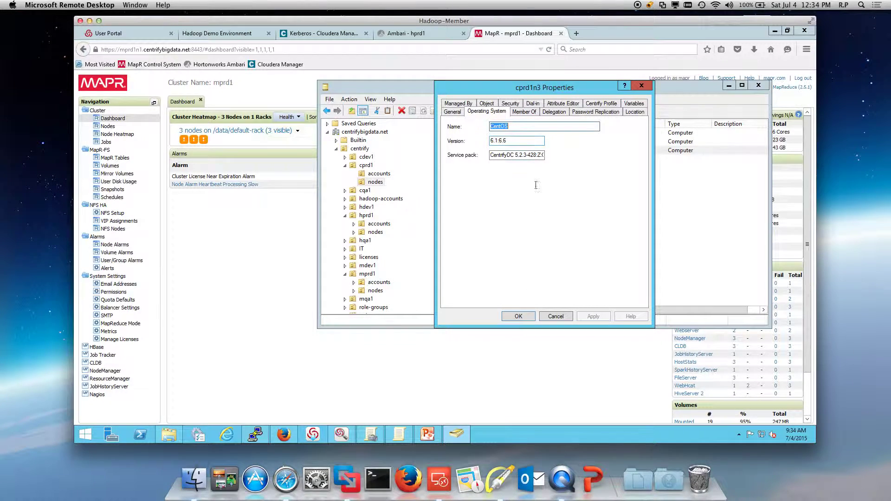
click(562, 314)
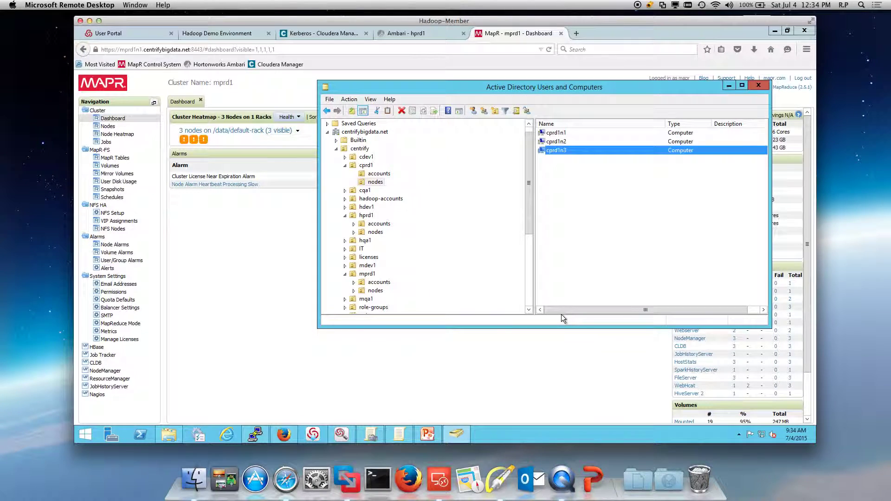
- List cprd1 accounts, hprd1 accounts and hprd1 nodes, then minimise the directory window to the MapR dashboard
click(386, 175)
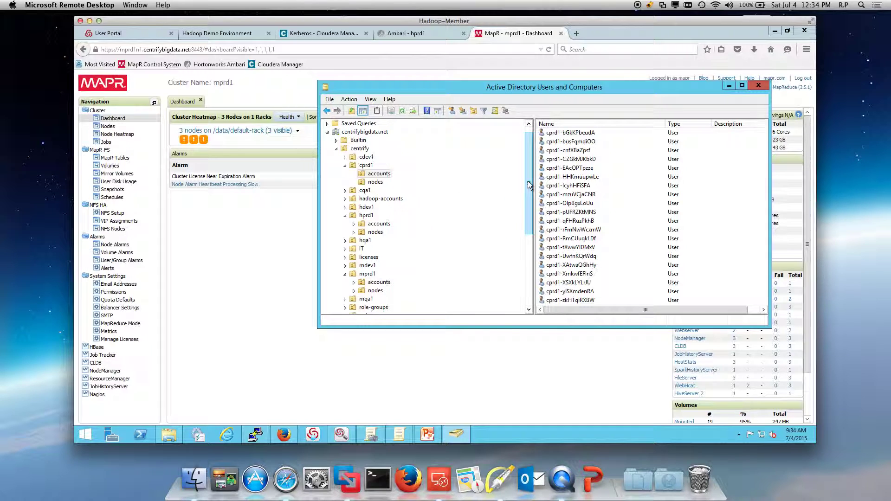
scroll(528, 182, down, 2)
click(378, 173)
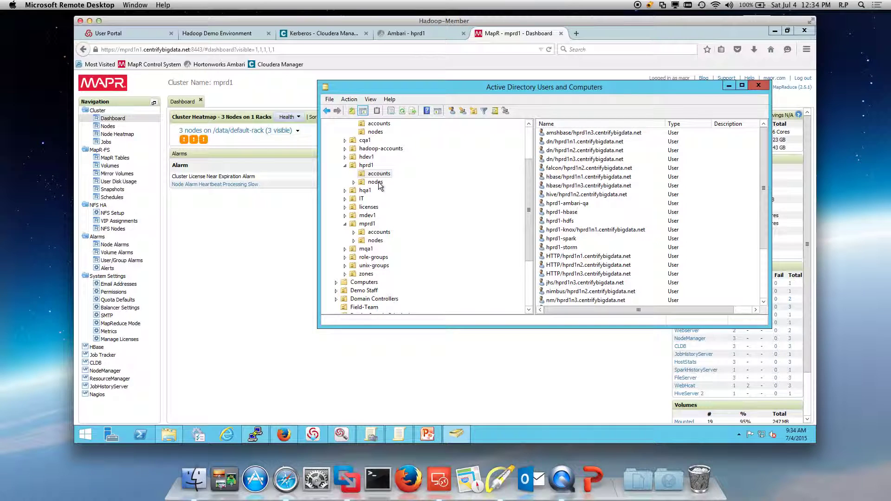
click(377, 182)
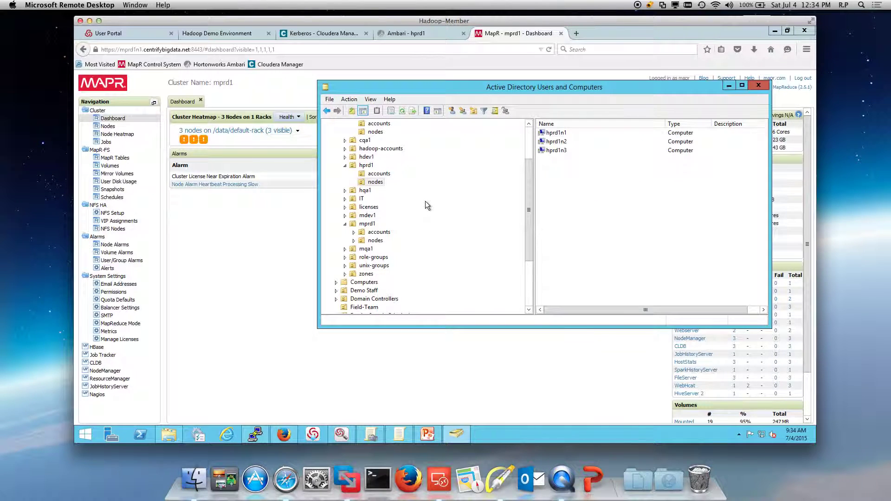
click(419, 378)
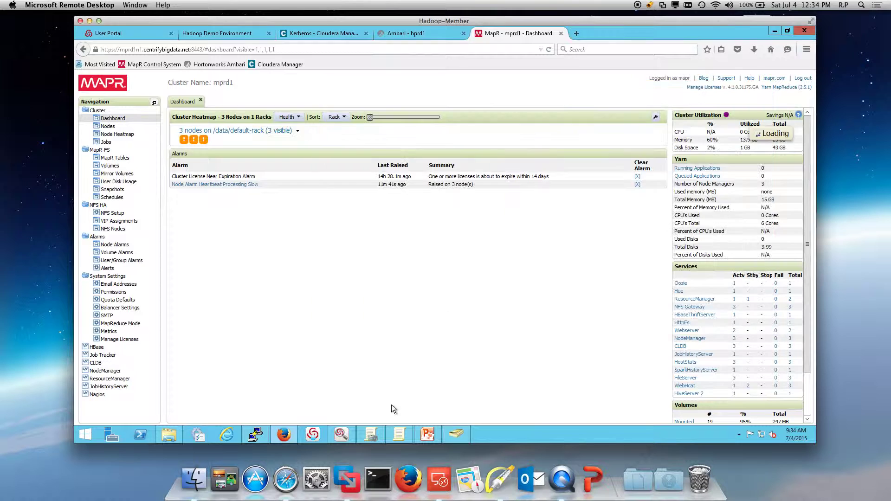
- Open Access Manager, expand Zones > global > Child Zones, and widen the tree pane
click(313, 435)
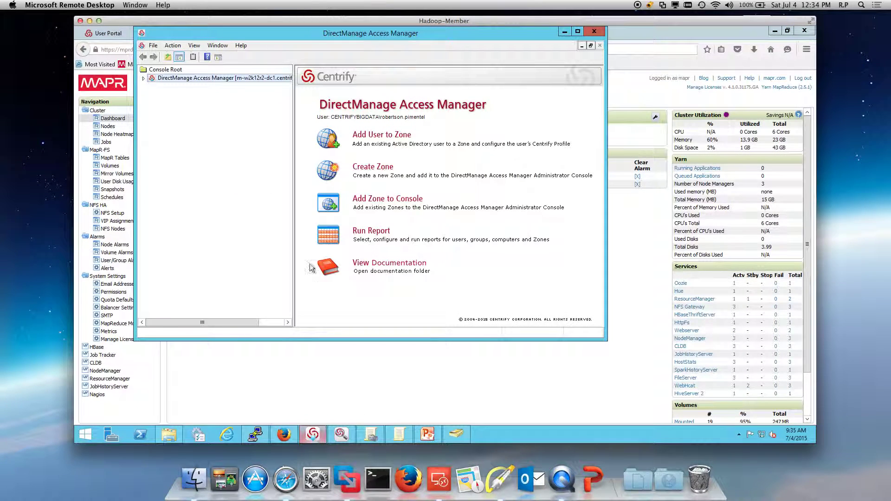
click(144, 79)
click(152, 87)
drag(293, 151, 339, 150)
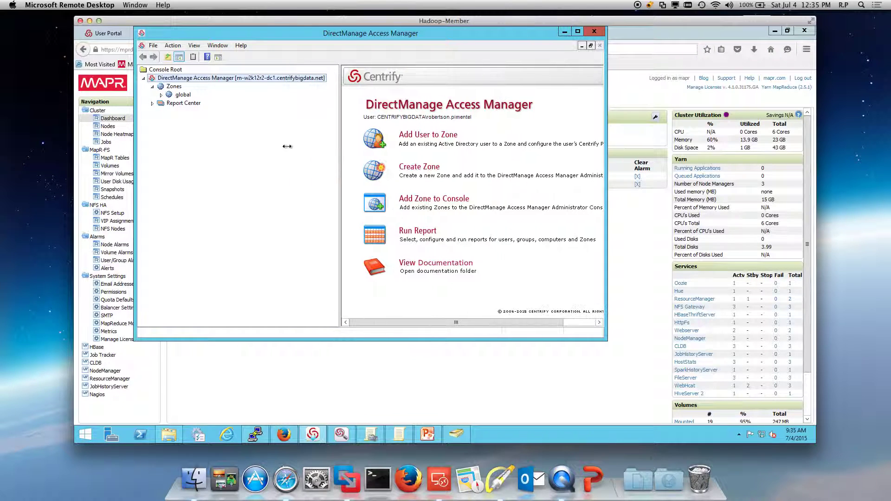
click(161, 94)
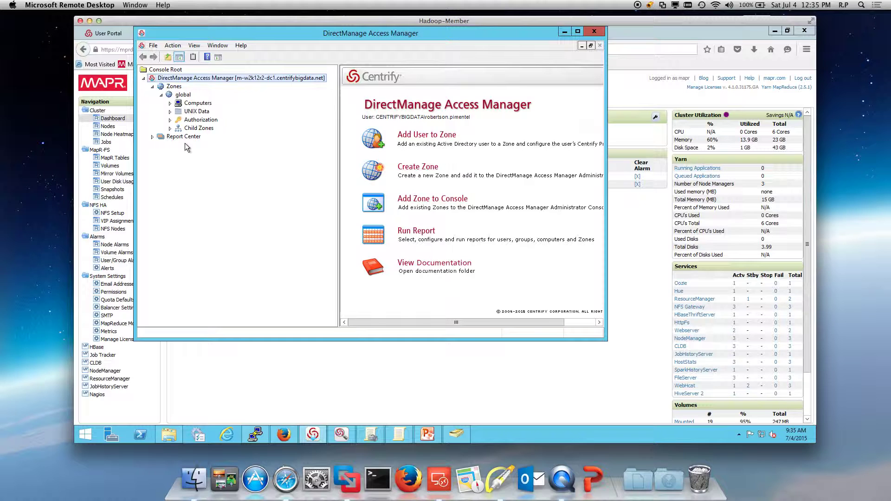
click(170, 128)
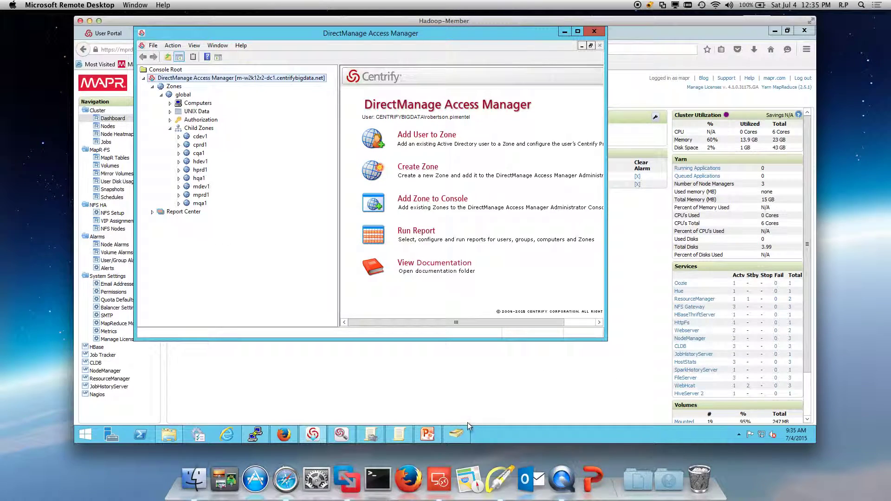
mouse_move(462, 435)
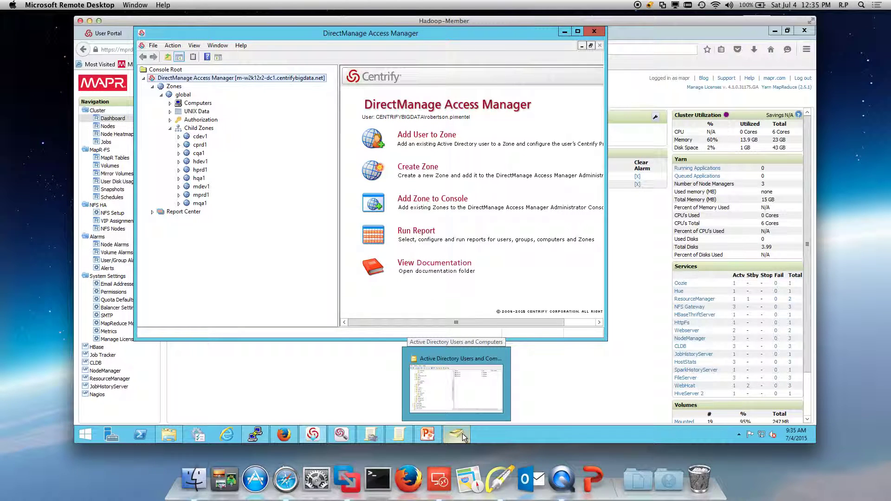
- Show the global zone's UNIX Data > Users in an enlarged window and open the third user's UNIX profile
click(169, 112)
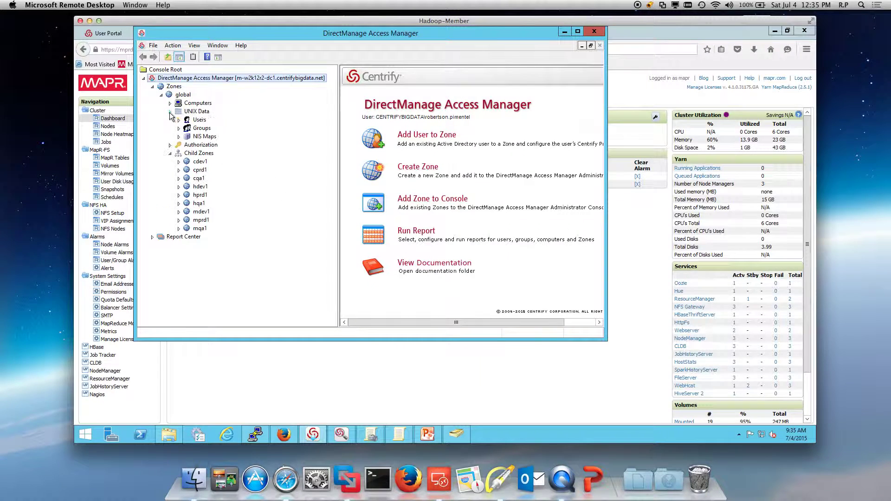
click(200, 119)
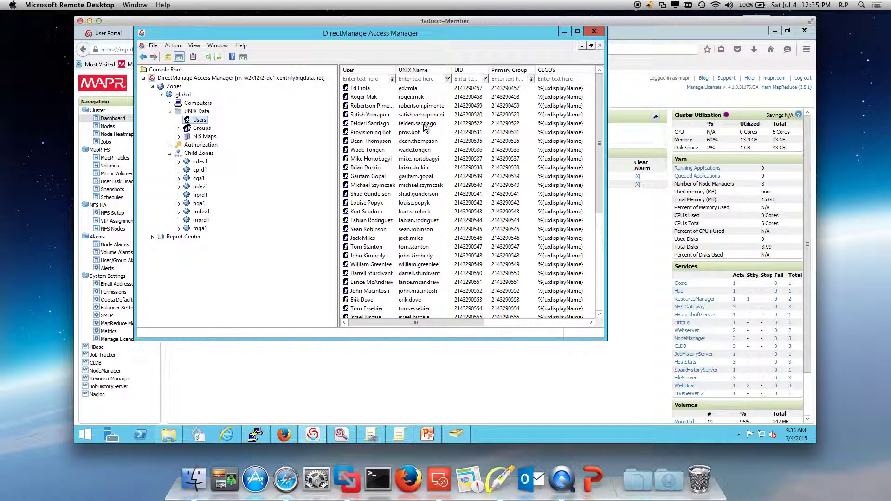
drag(603, 341, 744, 396)
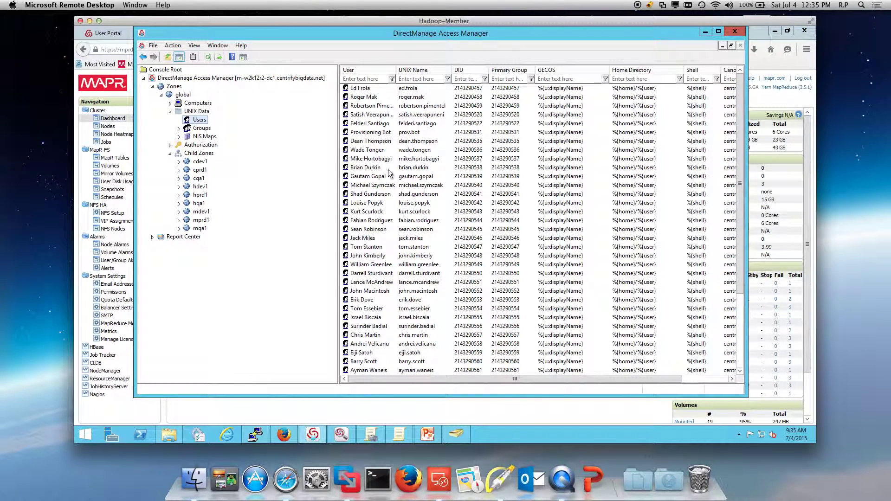
double_click(374, 108)
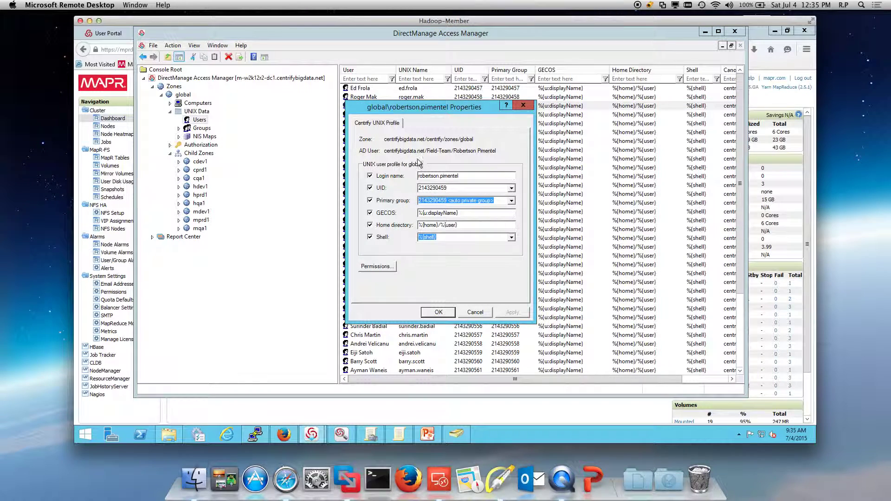
- Cancel the user profile and view the global zone's empty UNIX Groups list
click(476, 312)
click(202, 128)
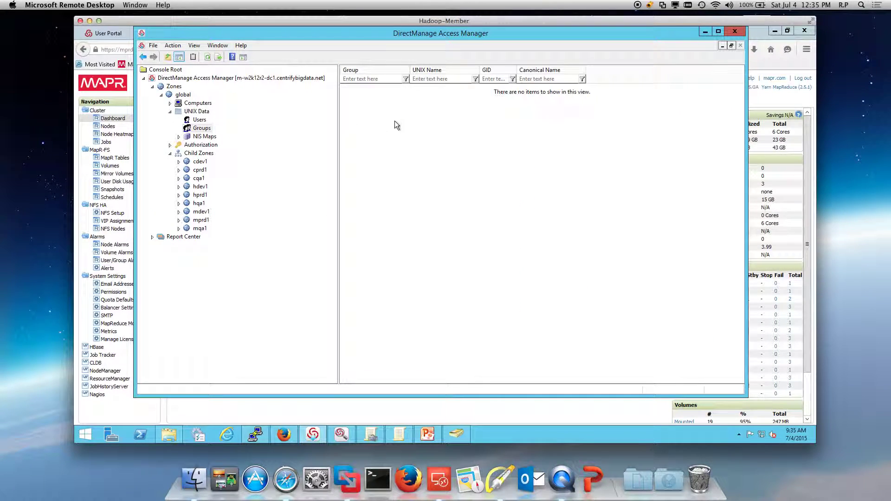
right_click(394, 121)
click(347, 98)
- Show cprd1's UNIX Data > Groups, widen the Group column, and bring up the supergroup's actions
click(179, 170)
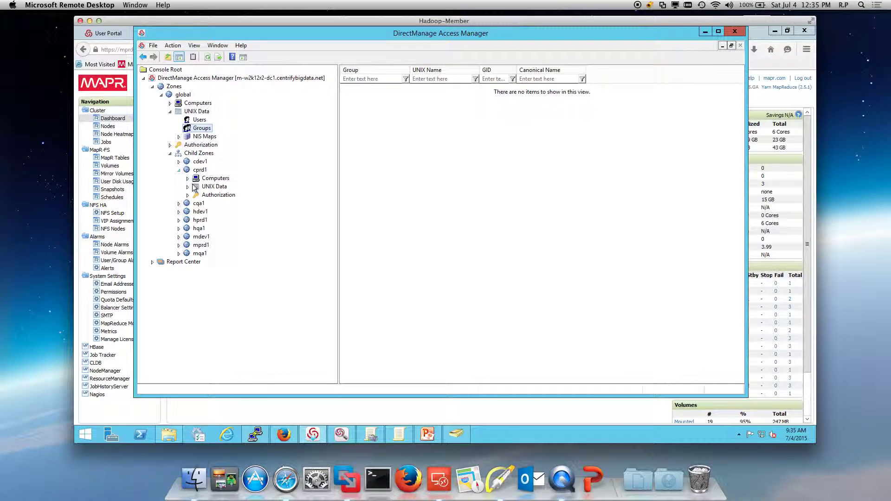
click(188, 186)
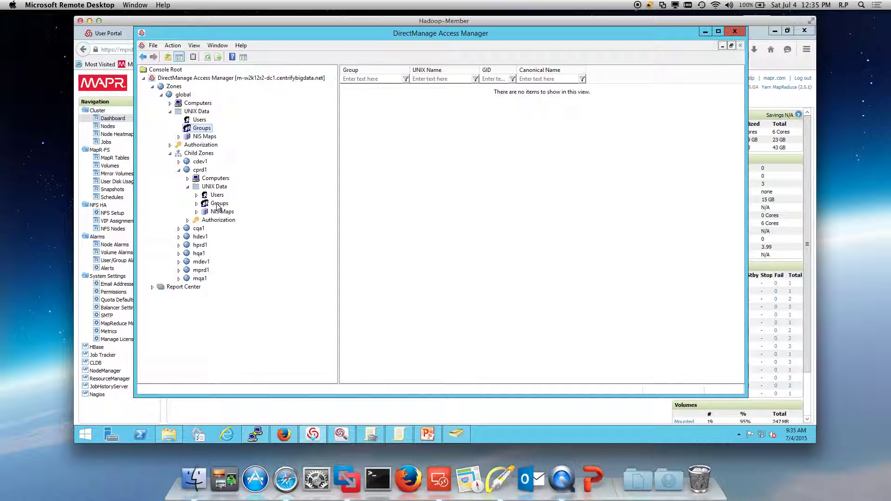
click(217, 204)
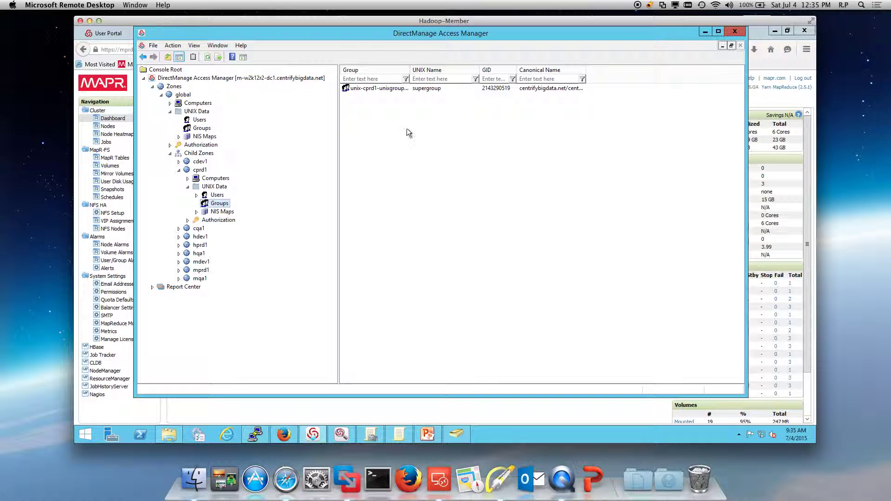
drag(438, 71, 449, 71)
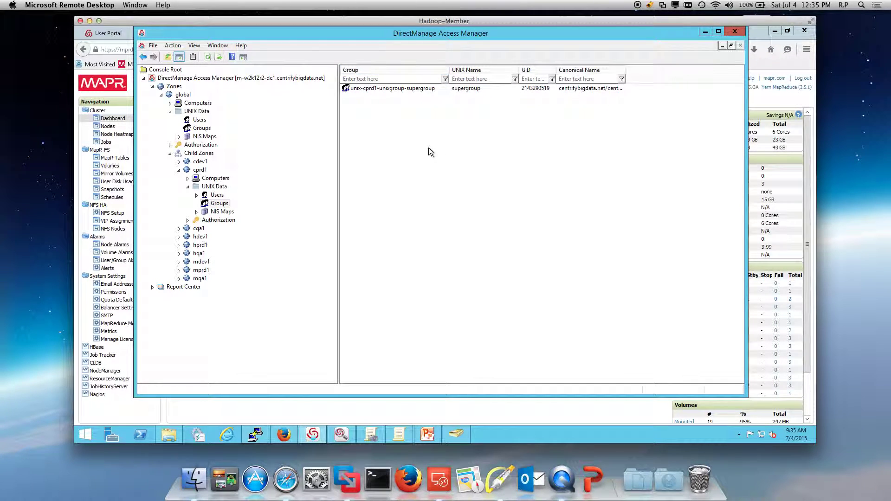
right_click(404, 90)
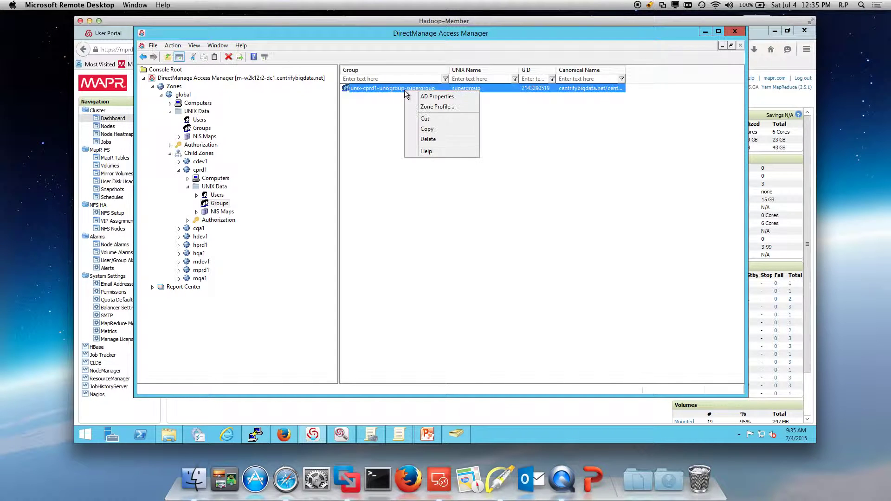
- Review the supergroup's six members in AD Properties > Members, cancel, then Show Desktop
click(427, 97)
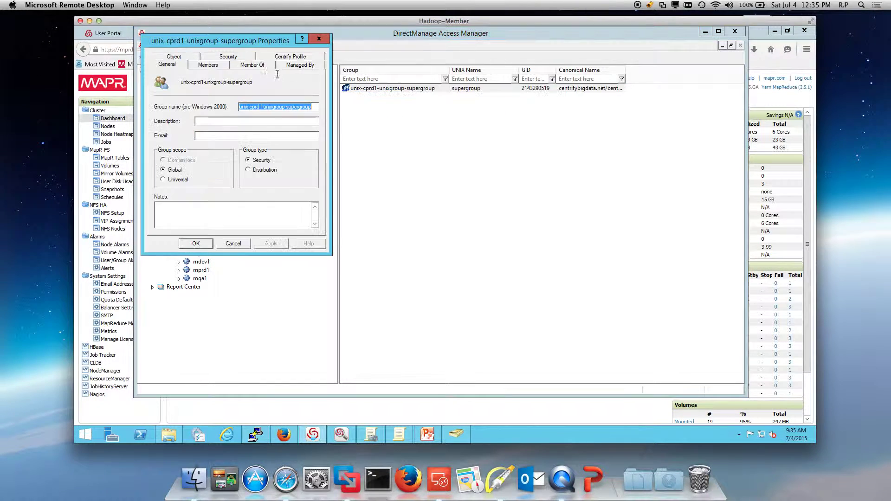
click(216, 67)
click(235, 244)
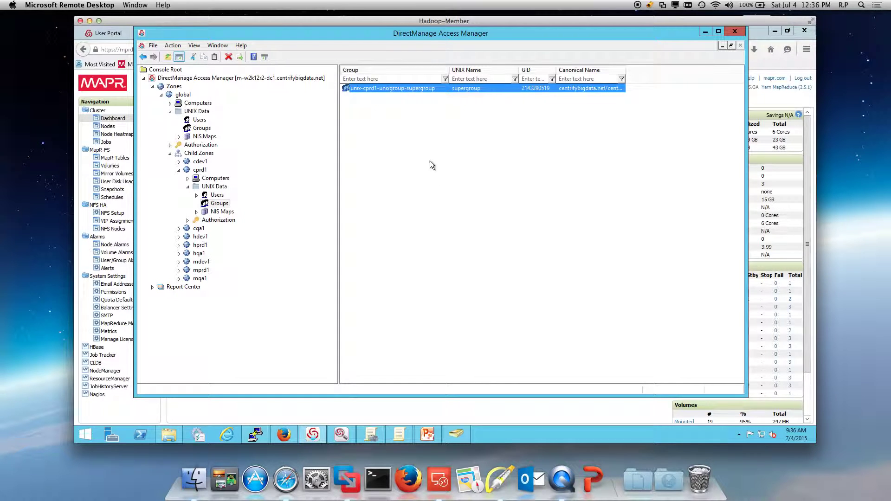
click(814, 436)
- Launch PuTTY, connect with the Cloudera Headnode SSO session to cprd1n1, and enlarge the terminal
click(196, 264)
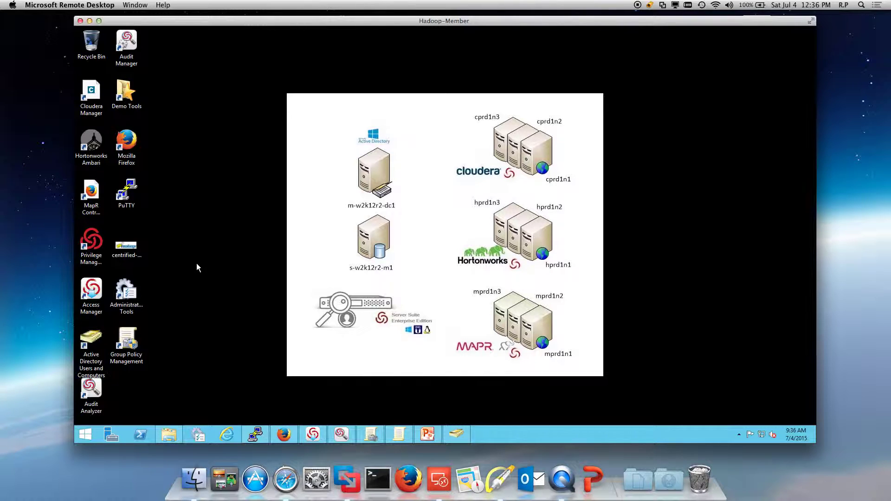
double_click(126, 194)
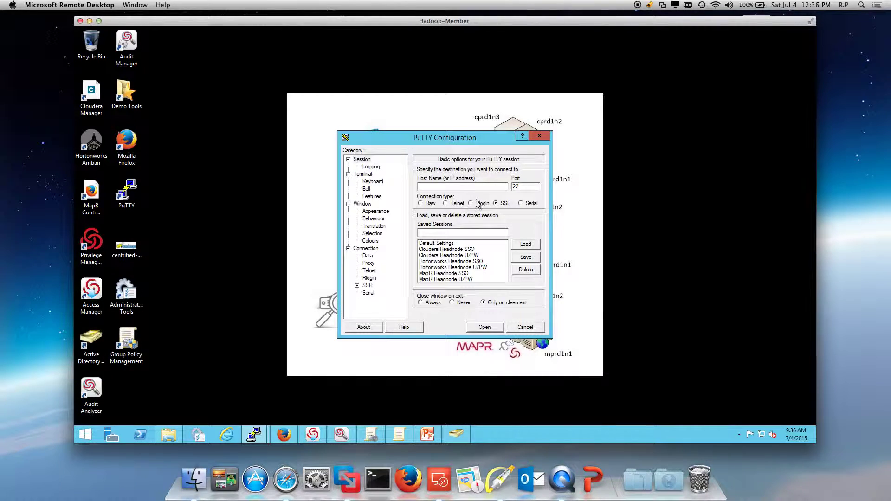
click(460, 252)
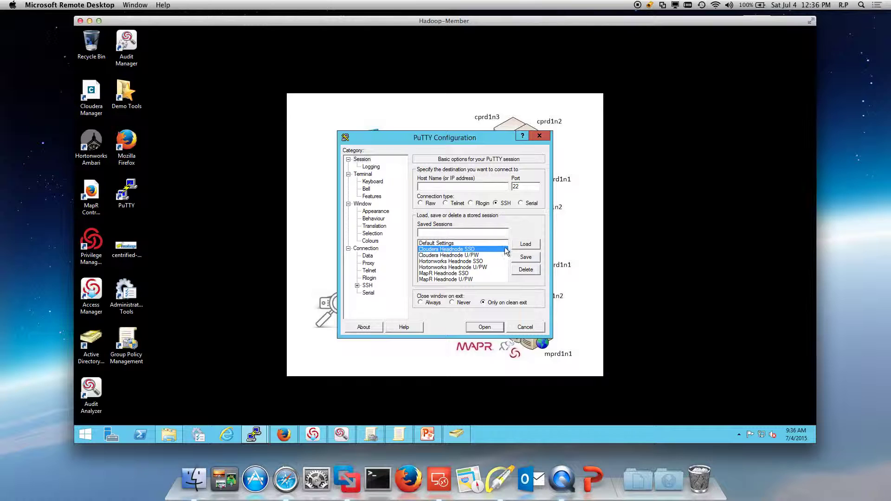
click(486, 325)
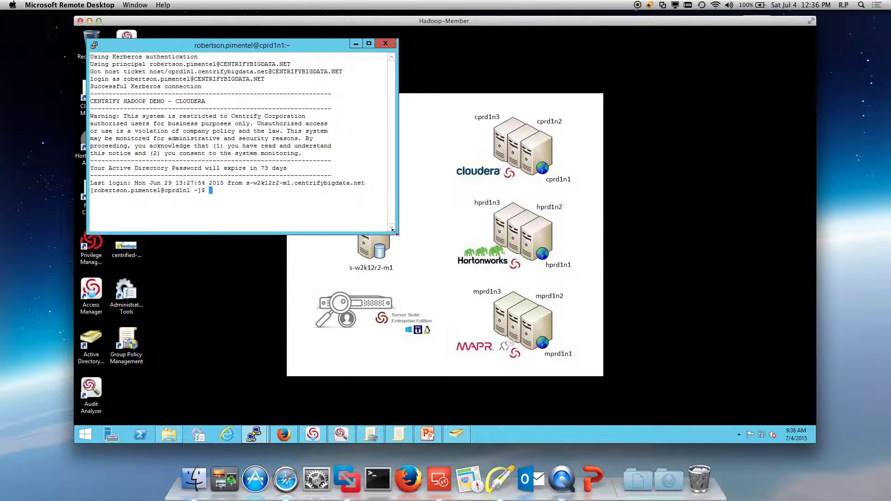
drag(398, 234, 443, 294)
click(94, 45)
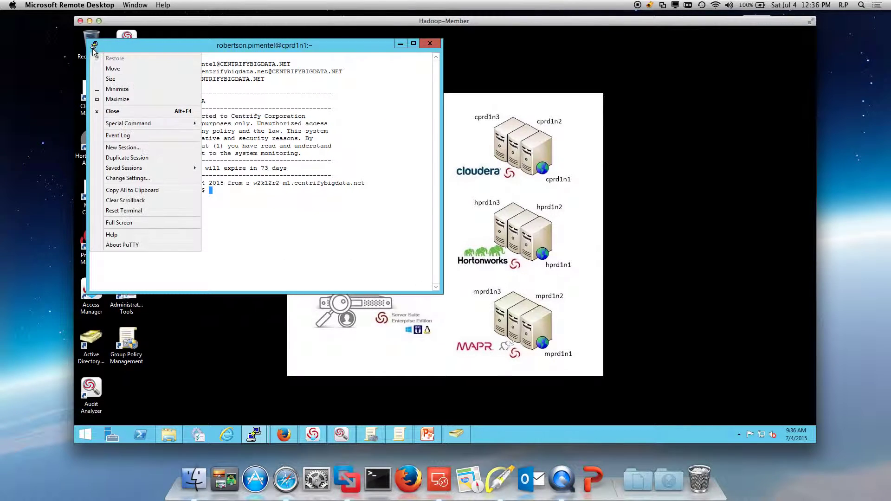
- Start the Cloudera Headnode U/PW session beside the first and log in as cloudera.scientist
mouse_move(119, 170)
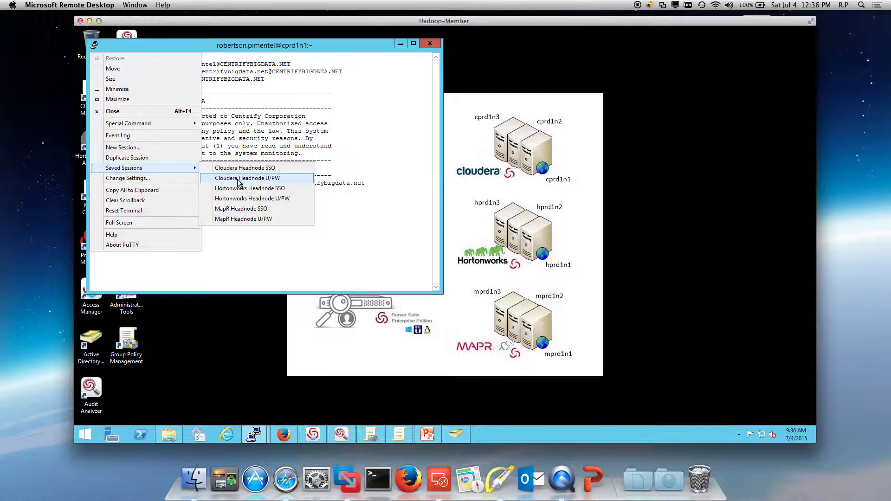
click(237, 179)
drag(307, 49, 684, 67)
text(cloudera.scie)
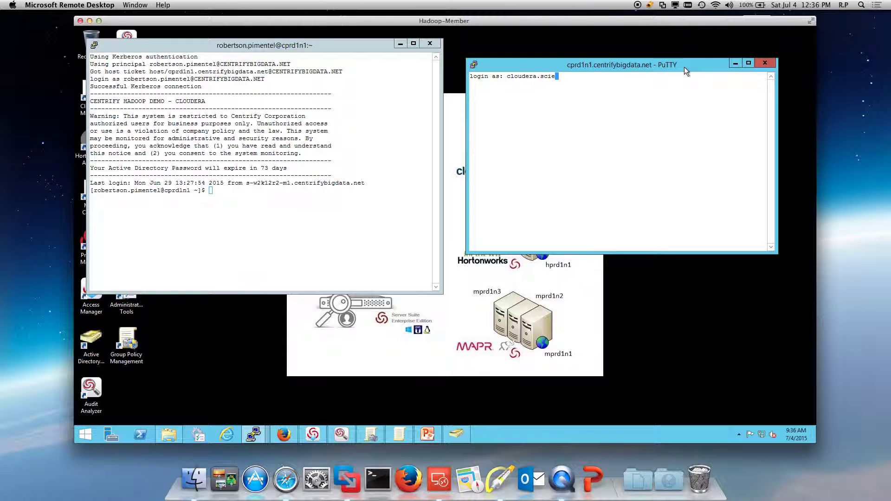
text(ntist)
key(Return)
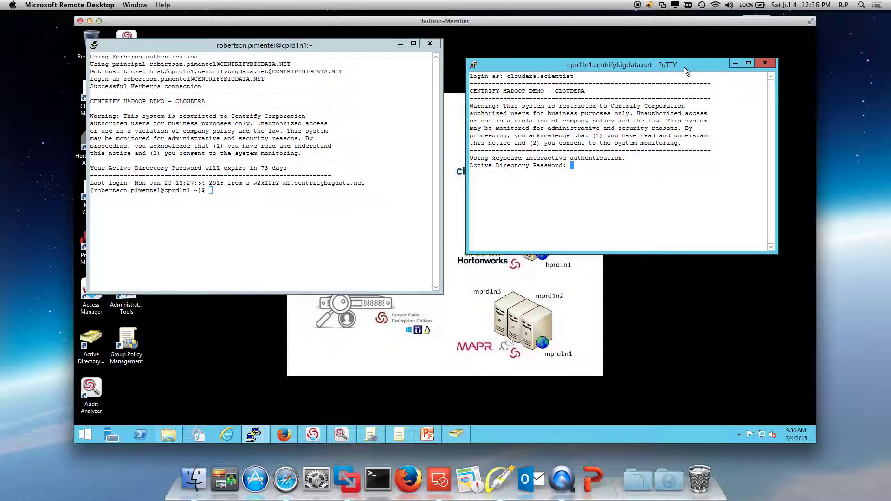
key(Return)
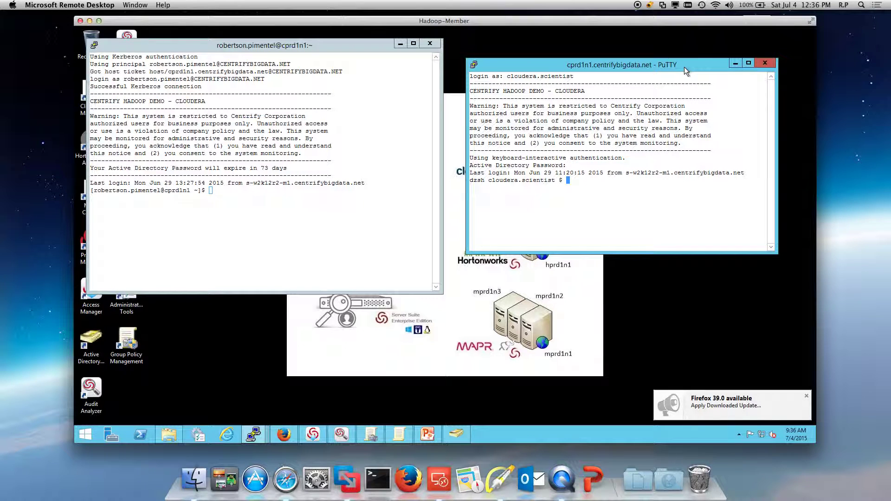
click(475, 65)
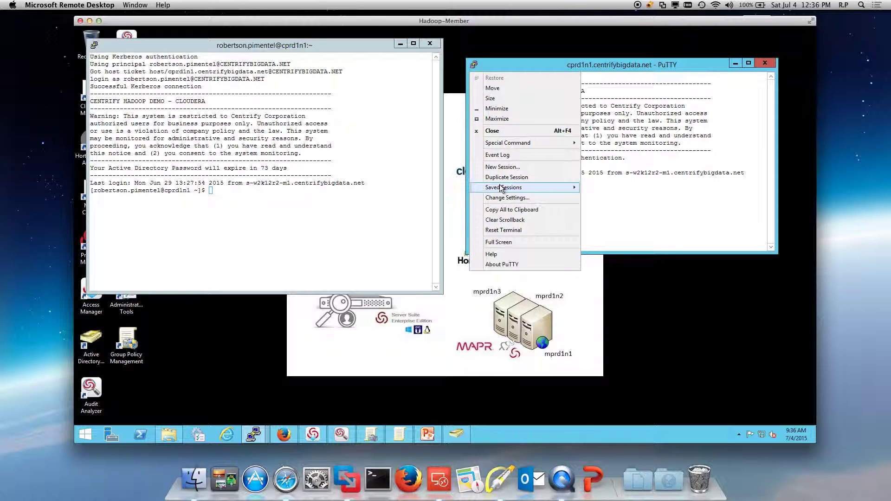
mouse_move(510, 188)
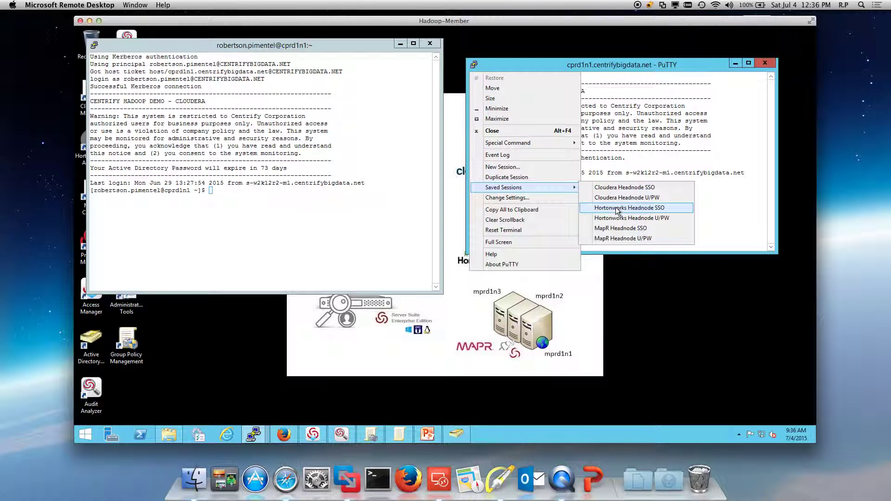
click(618, 210)
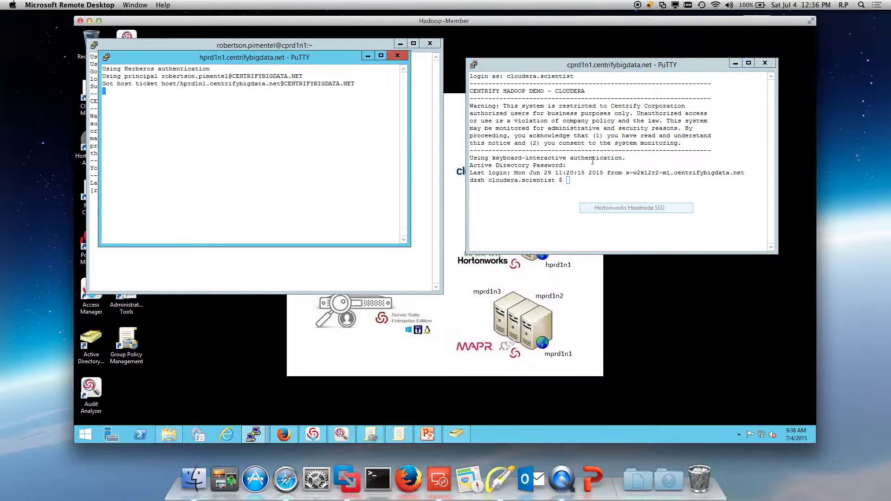
click(397, 57)
click(509, 261)
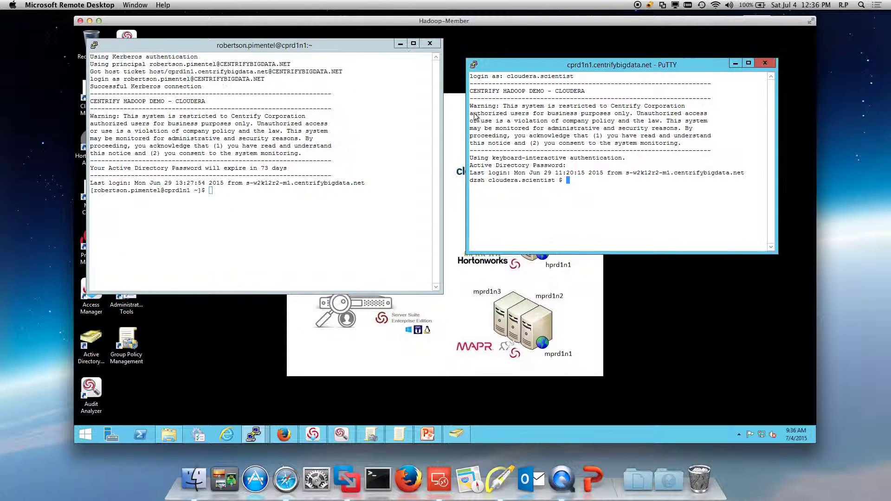
click(474, 63)
mouse_move(515, 188)
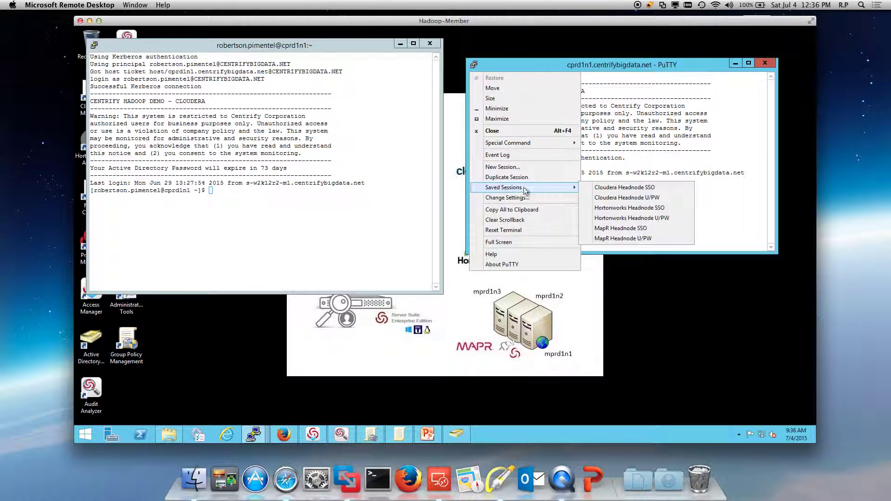
click(622, 218)
text(cloudera.scientist)
key(Return)
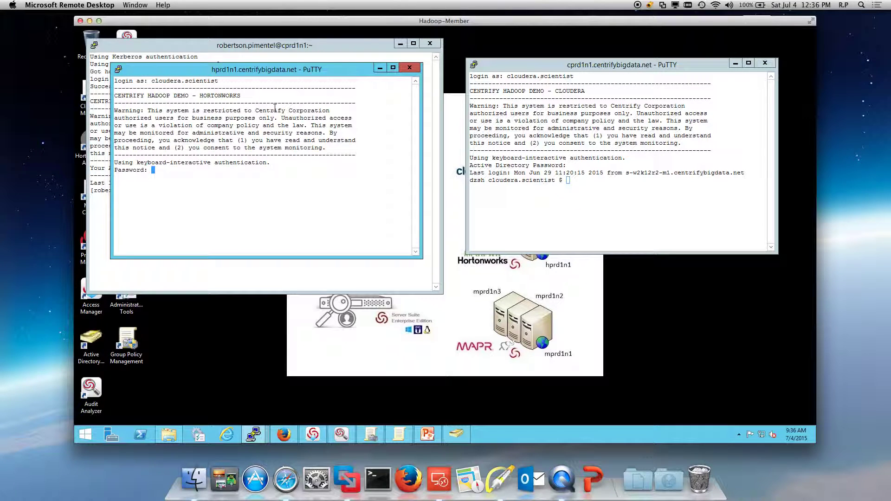
key(Return)
click(410, 68)
click(480, 265)
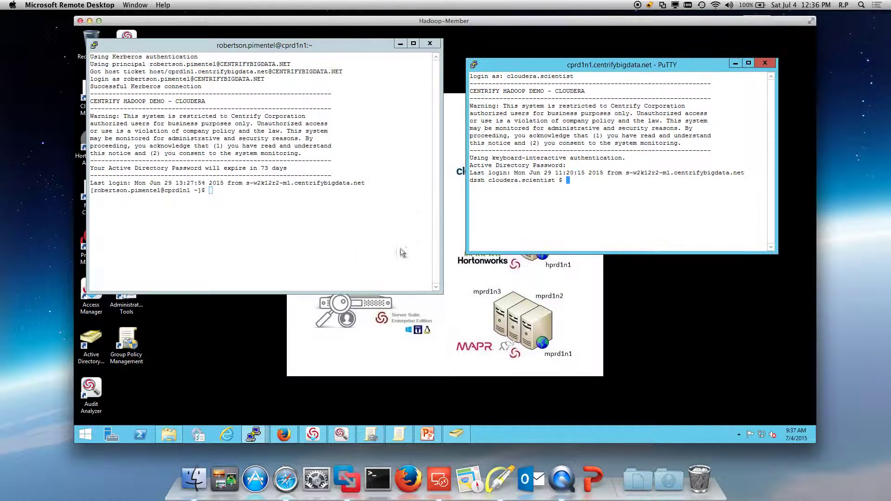
- Run id and grep /etc/passwd for the AD user, showing supergroup membership but no local entry
click(238, 212)
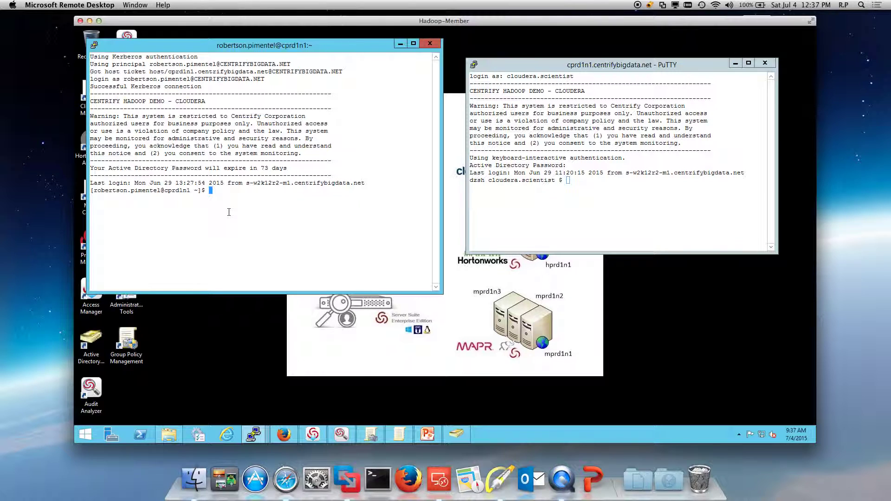
text(id)
key(Return)
text(cat /etc)
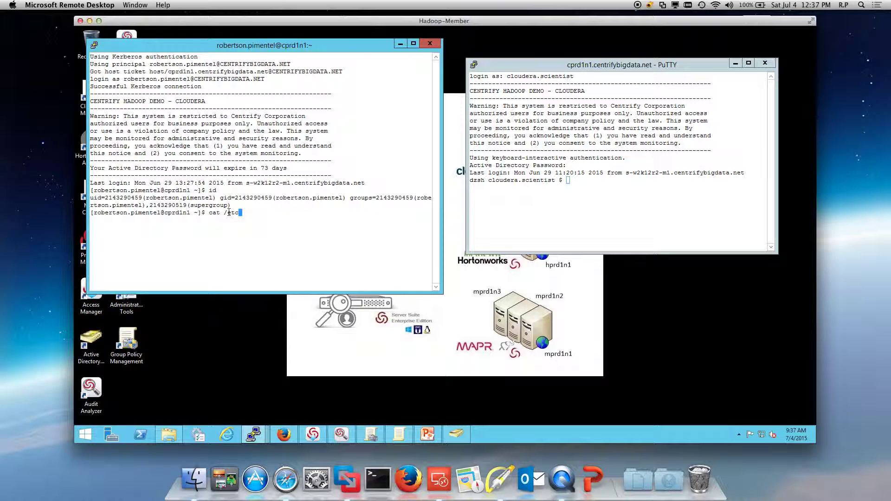
text(/)
text(passwd | g)
text(rep)
key(Return)
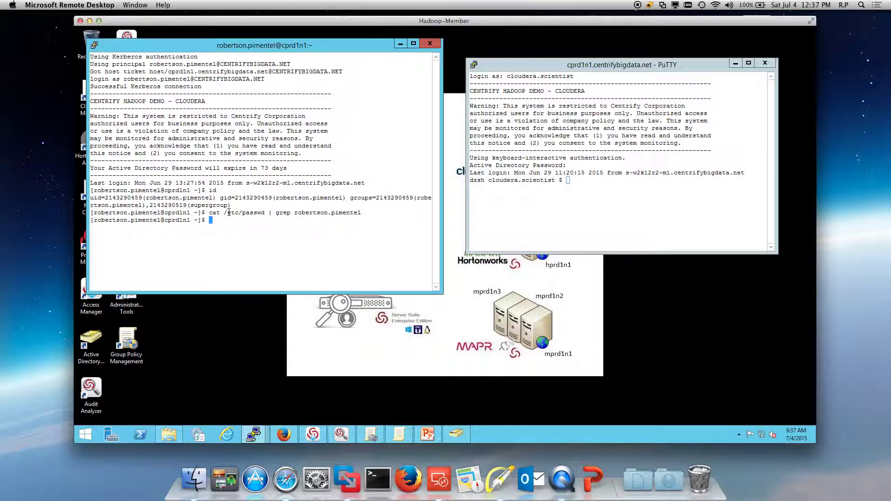
- Clear the cprd1n1 terminal screen
text(claer)
key(Return)
text(clear)
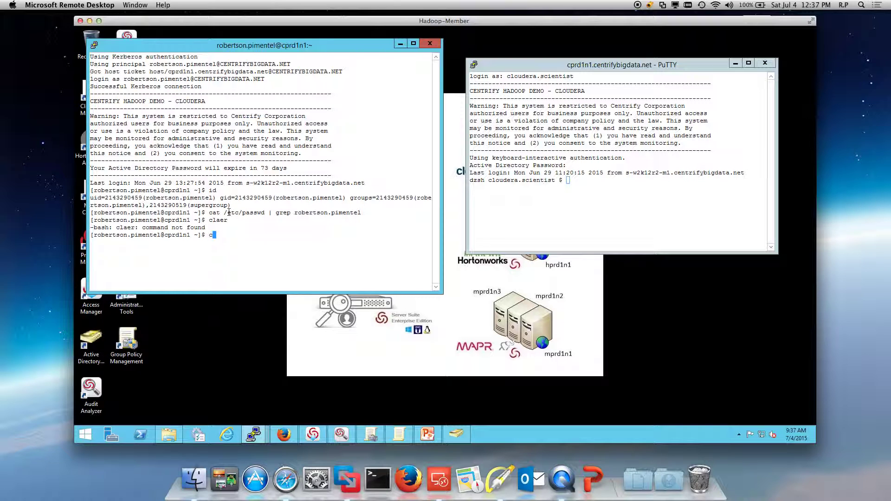
key(Return)
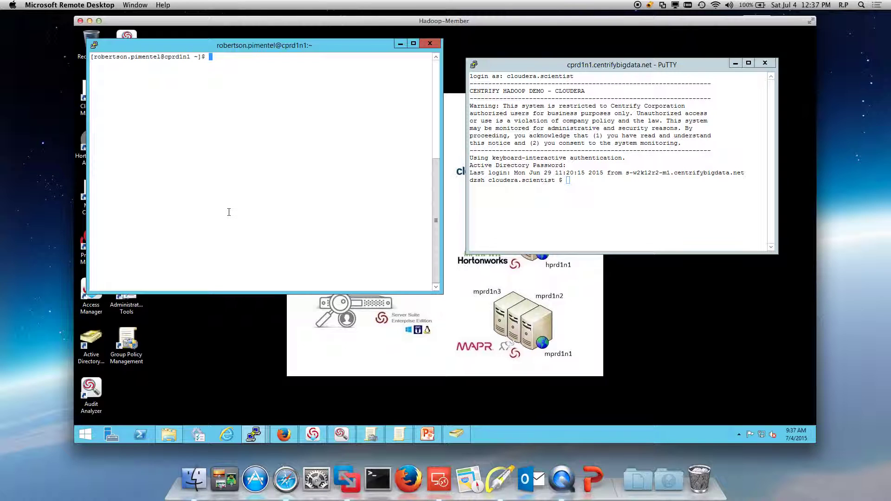
- Print /etc/krb5.conf, showing the CENTRIFYBIGDATA.NET default realm, KDC and kpasswd servers
text(cat /etc/krb5.conf)
key(Return)
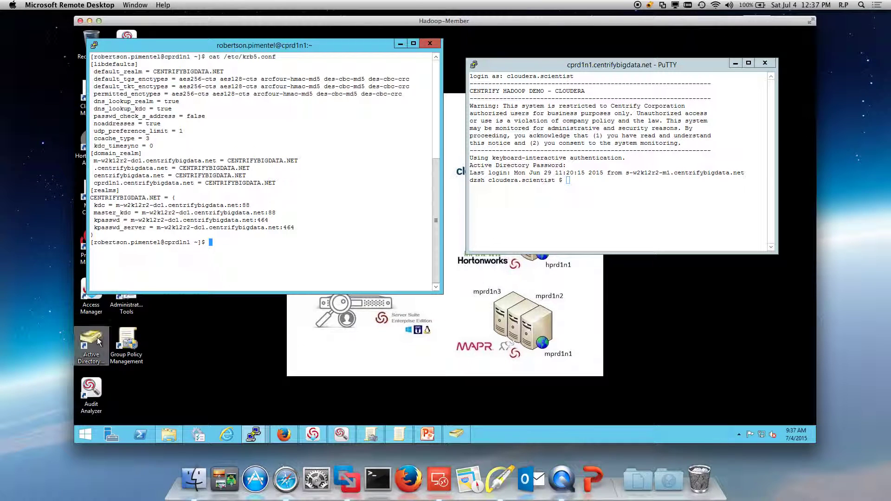
- Arrow the domain_realm, kpasswd_server and enctypes lines in Highlight, clear them, and exit cprd1n1
click(499, 483)
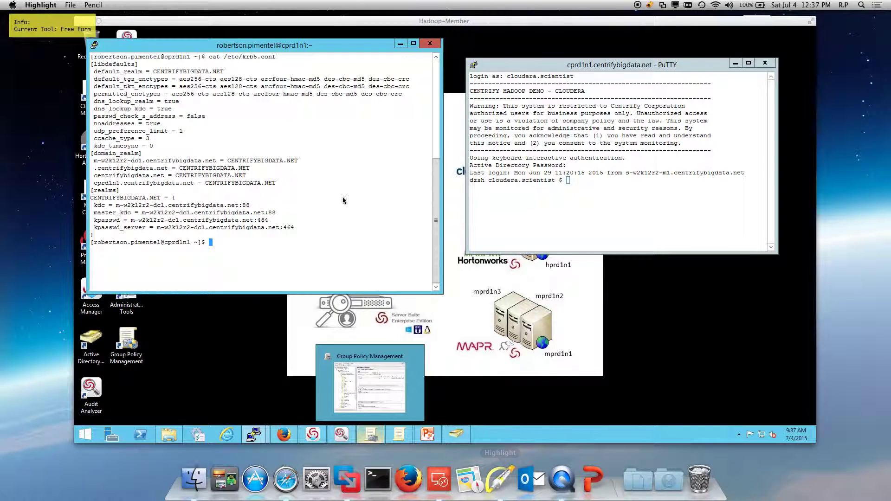
drag(329, 144, 295, 171)
drag(372, 245, 297, 234)
drag(302, 67, 252, 93)
key(f)
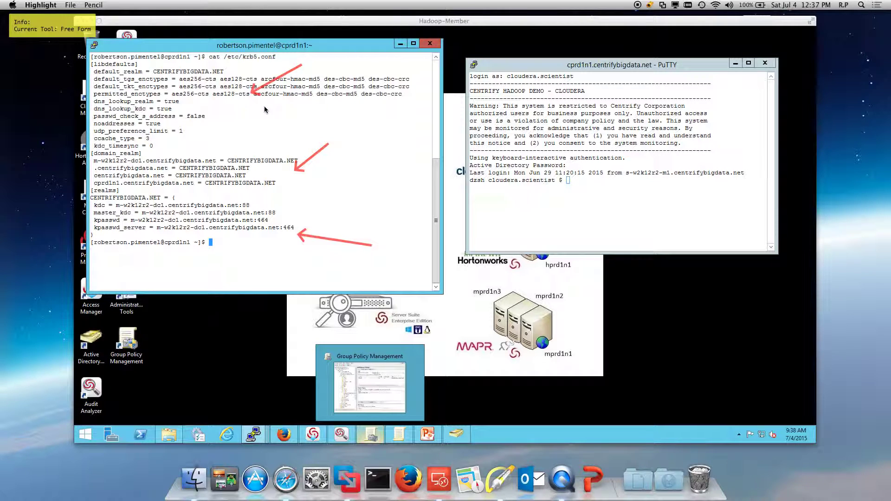
key(Escape)
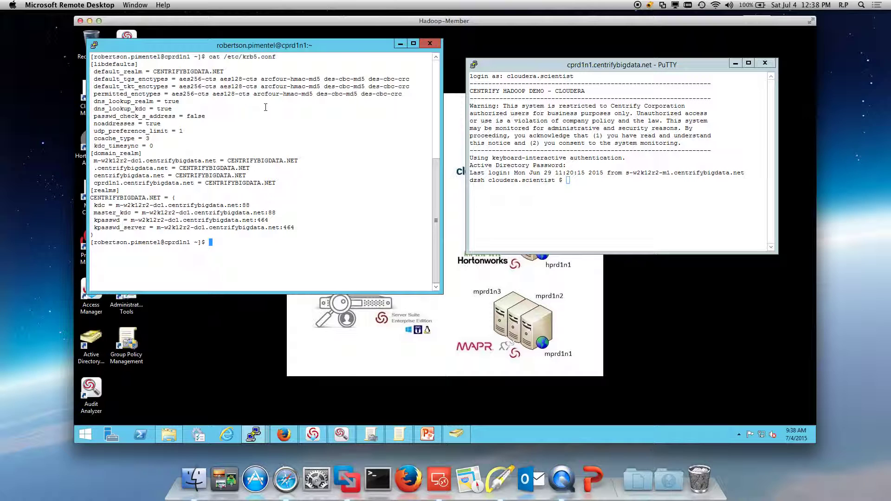
text(exit)
key(Return)
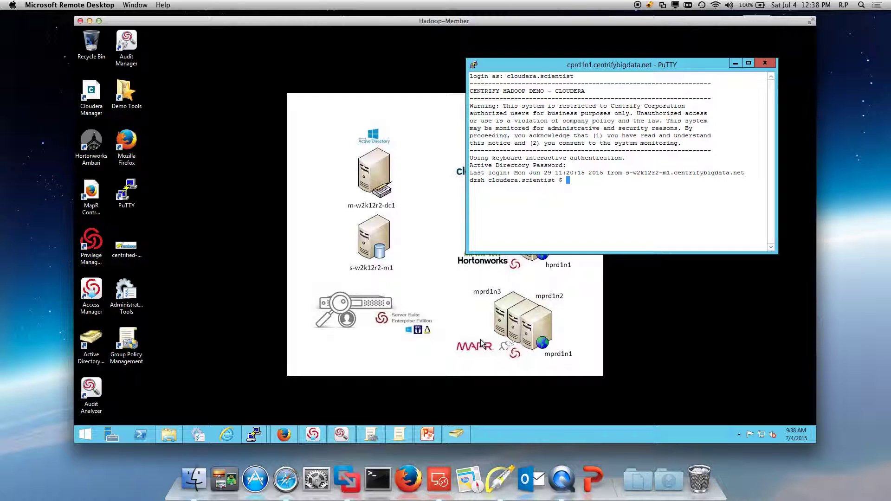
- Disable the Cloudera Scientist account in Demo Staff, acknowledge the notice, and hide the console
click(457, 434)
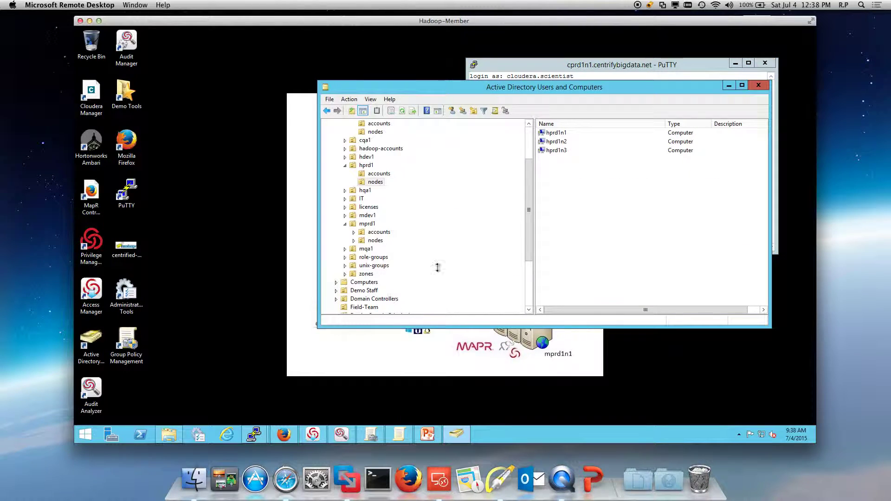
drag(528, 233, 528, 269)
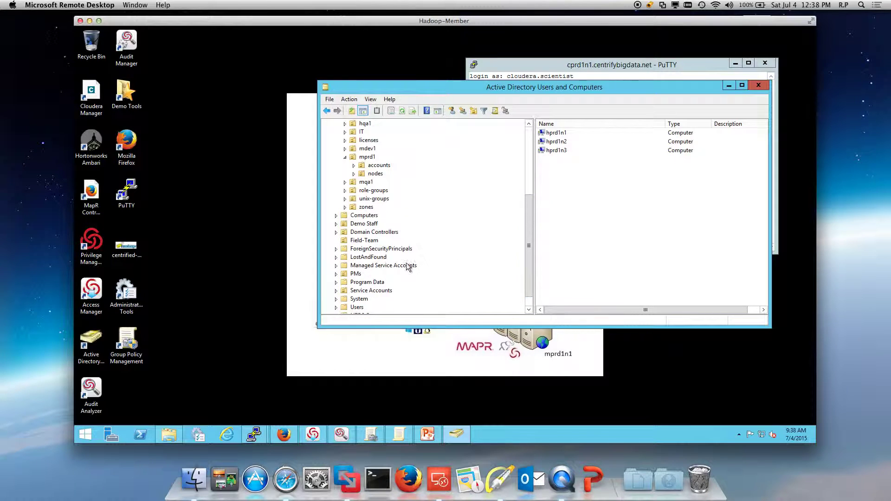
click(364, 225)
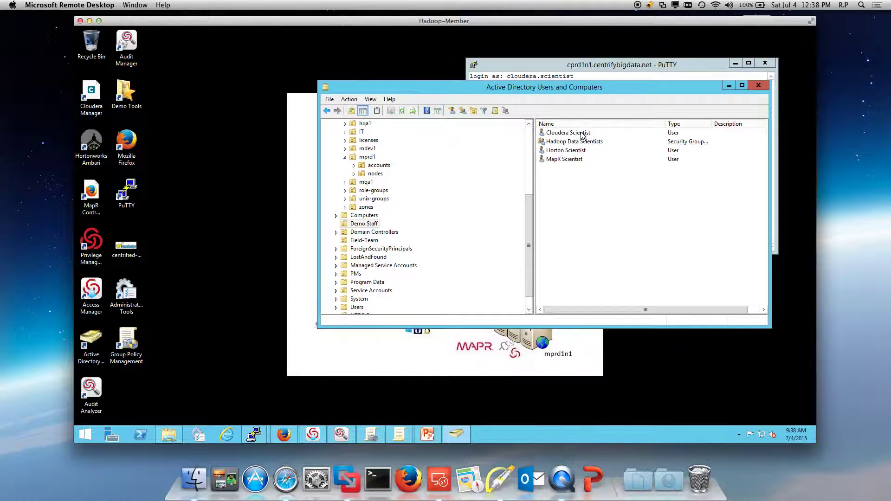
right_click(581, 133)
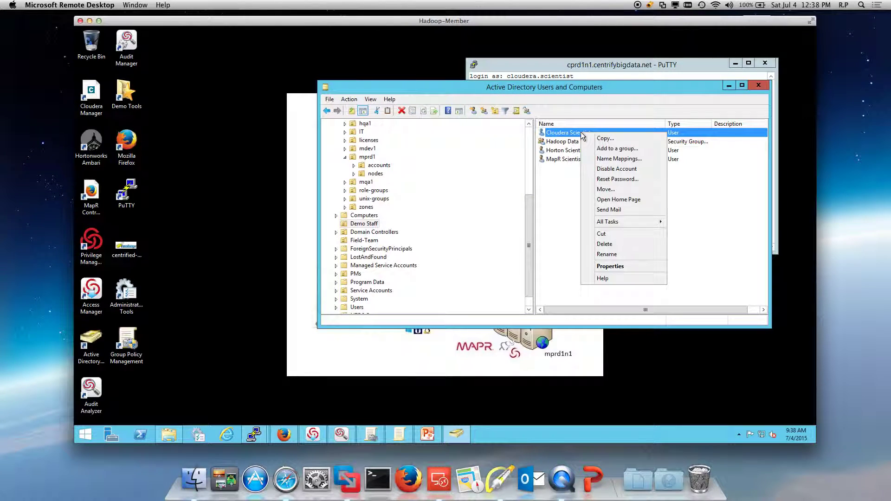
click(614, 169)
click(503, 265)
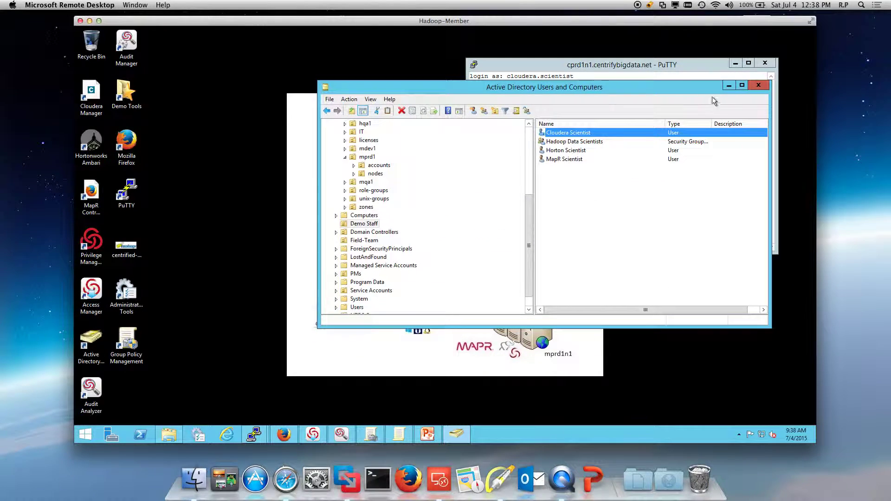
click(729, 85)
- Duplicate the cprd1n1 session and begin logging in as cloudera.scientist, then cancel with Ctrl+C
click(474, 64)
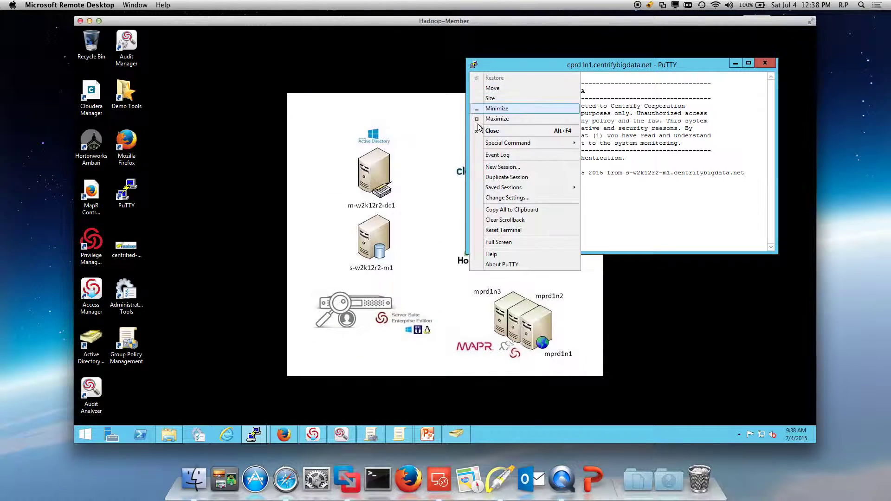
click(496, 177)
text(cloudera.scie)
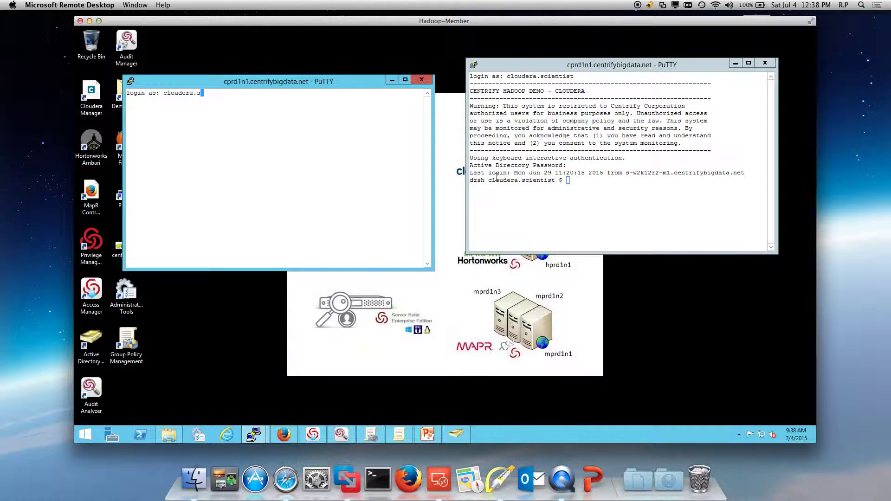
key(BackSpace)
text(ntist)
key(Return)
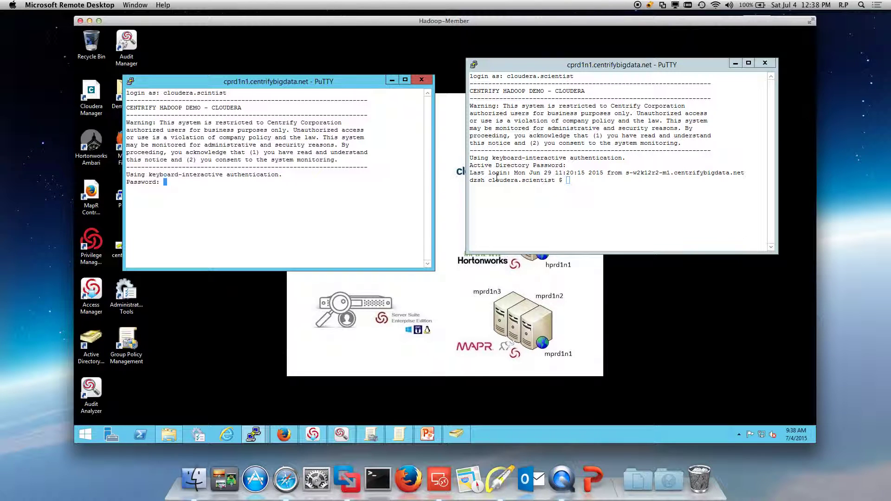
key(ctrl+c)
- Duplicate the session again and log in as cloudera.scientist, getting 'Access denied'
click(474, 64)
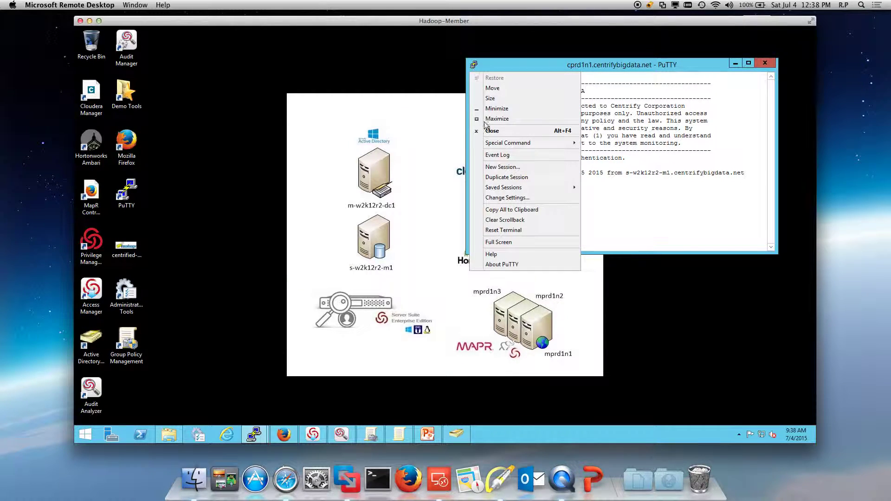
click(509, 177)
text(ckiyde)
key(BackSpace)
key(BackSpace)
key(BackSpace)
key(BackSpace)
key(BackSpace)
text(loudera.scientist)
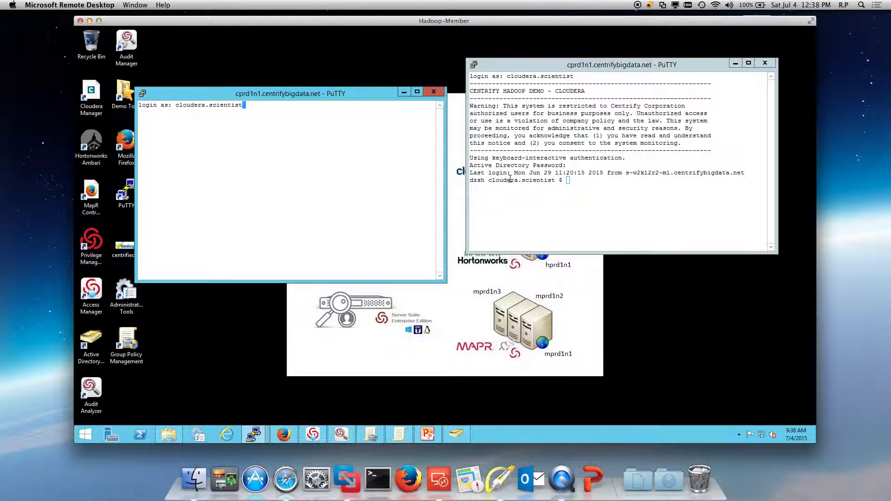
key(Return)
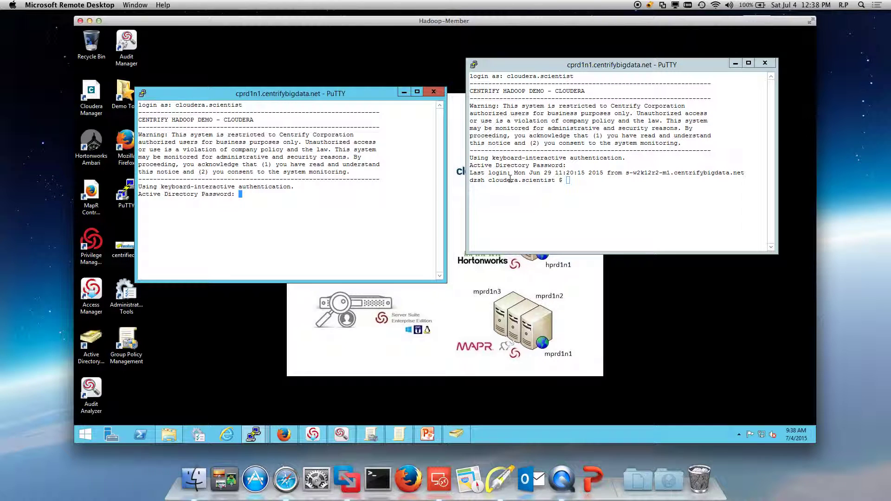
key(Return)
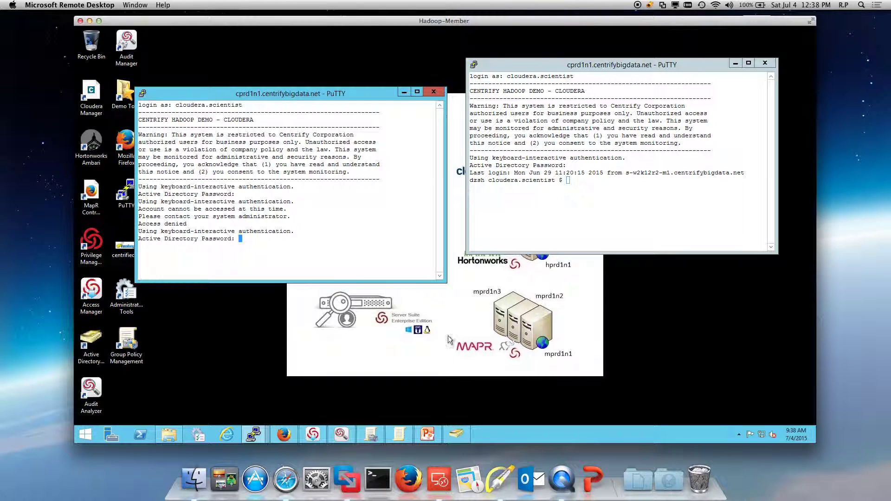
- Re-enable the Cloudera Scientist account in Demo Staff and bring its logged-in PuTTY session forward
click(457, 433)
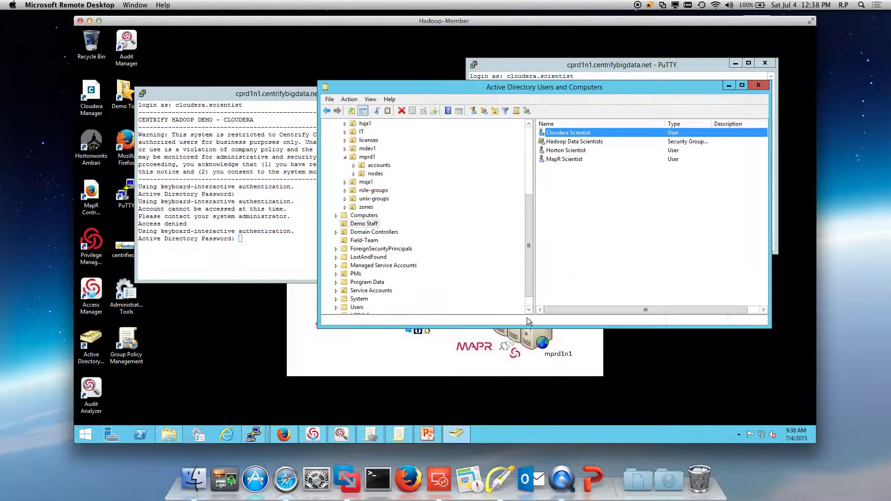
right_click(571, 134)
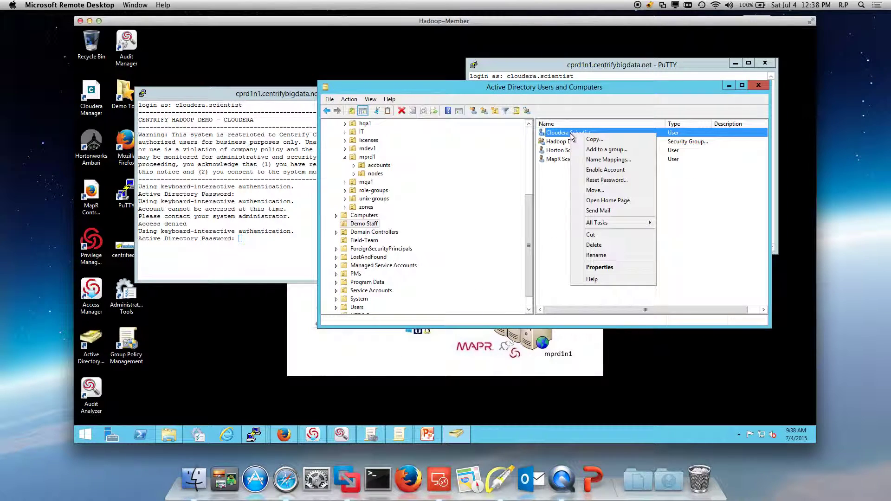
click(597, 160)
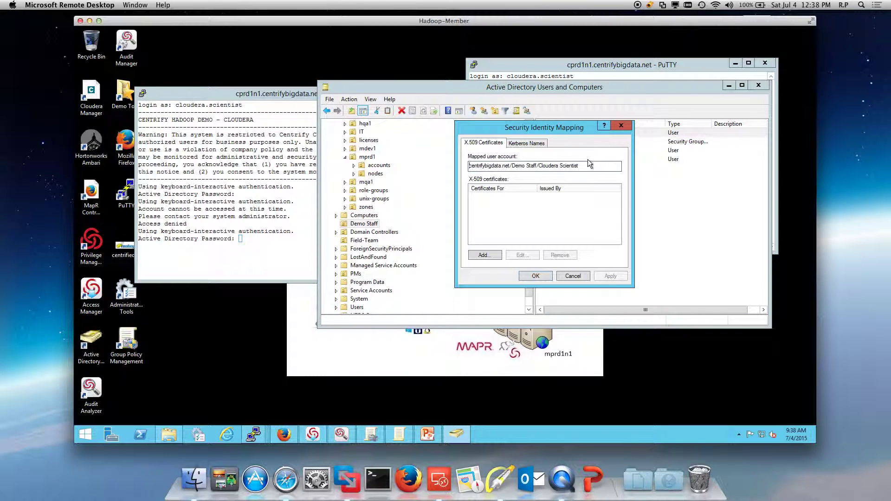
click(583, 278)
right_click(586, 133)
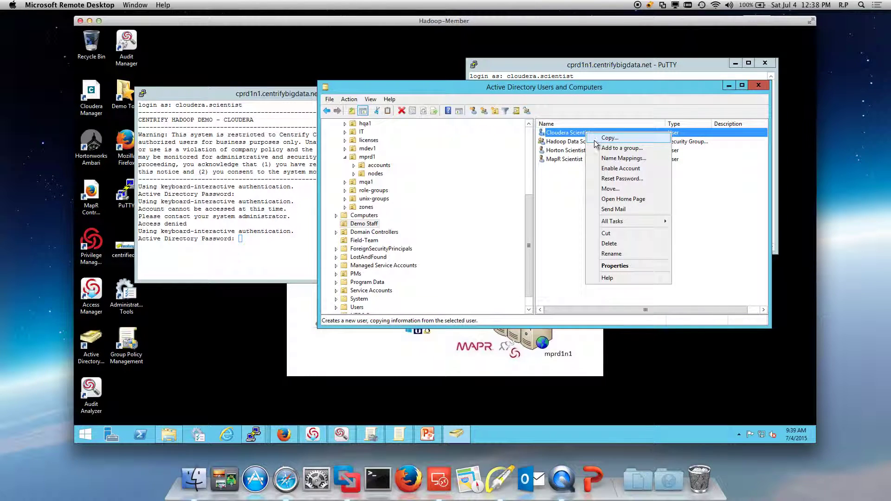
click(607, 171)
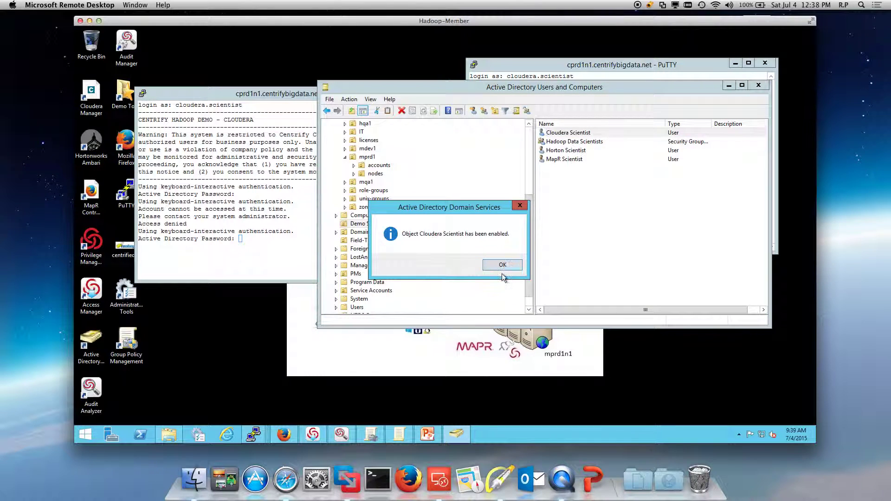
click(502, 265)
key(alt+Tab)
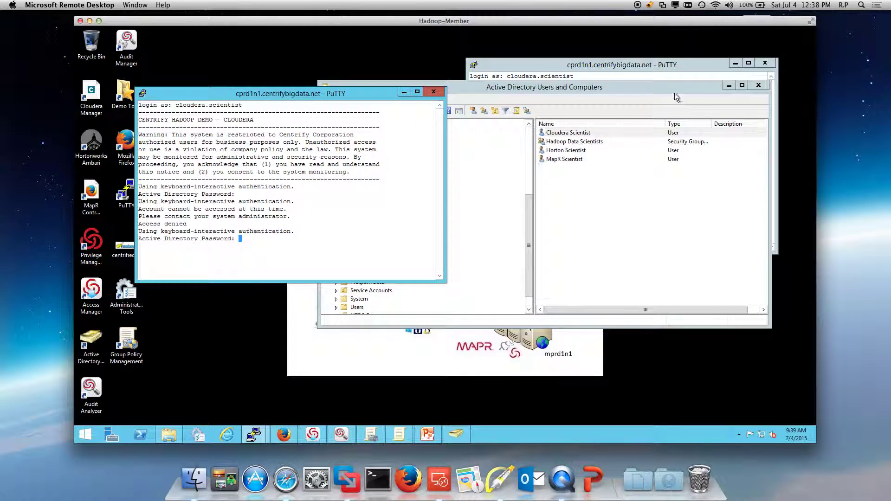
click(644, 66)
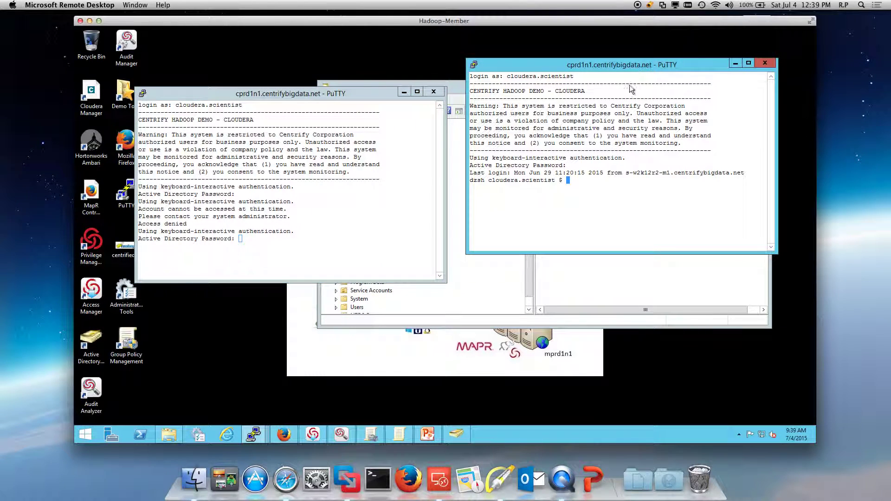
- Launch the Cloudera Headnode SSO saved session into cprd1n1
click(142, 96)
mouse_move(176, 218)
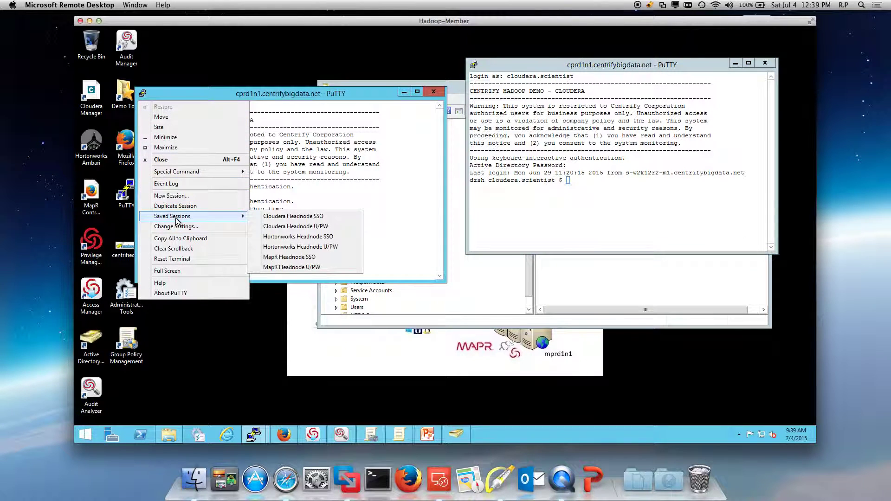
click(312, 217)
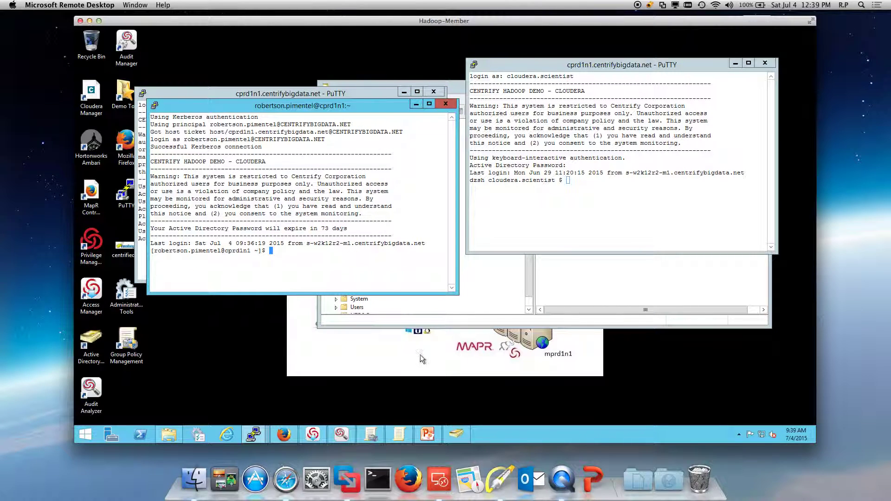
- Mark the CLOUDERA demo banner and session text with Highlight arrows, then clear them
click(498, 479)
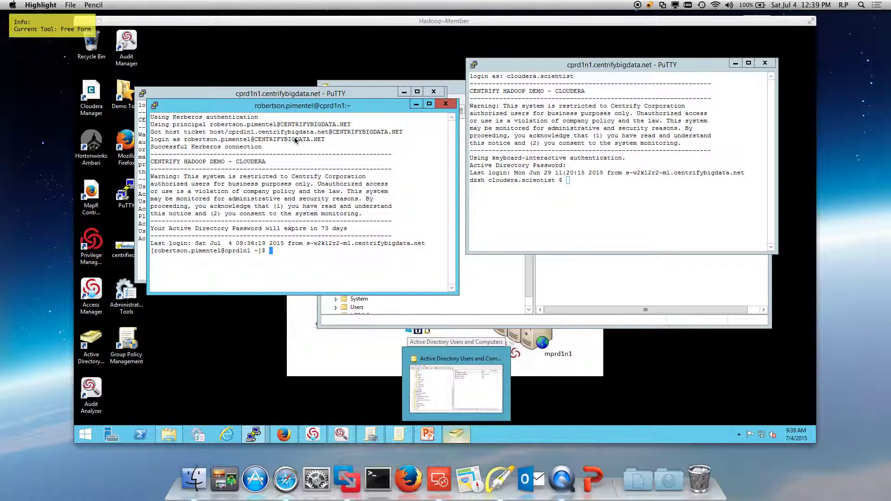
key(a)
drag(318, 138, 276, 160)
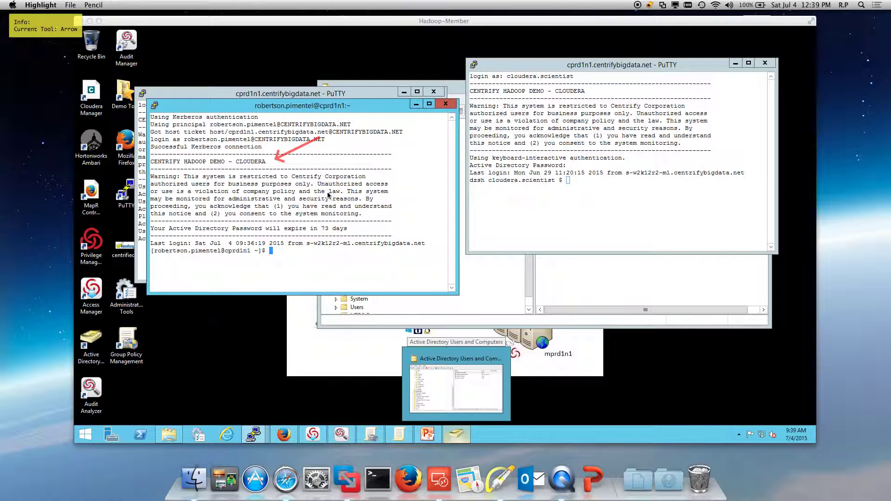
drag(405, 196, 361, 228)
key(f)
key(Escape)
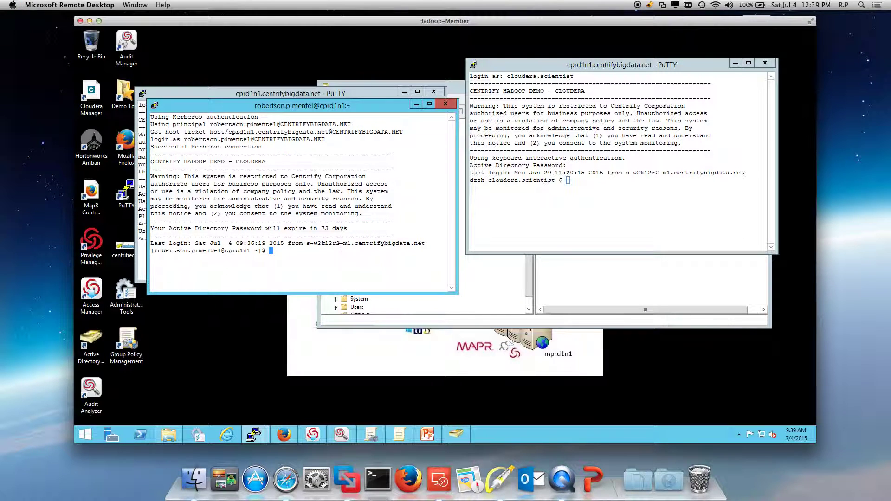
- Start passwd, abandon it at the current-password prompt, and clear the screen
text(passwd)
key(Return)
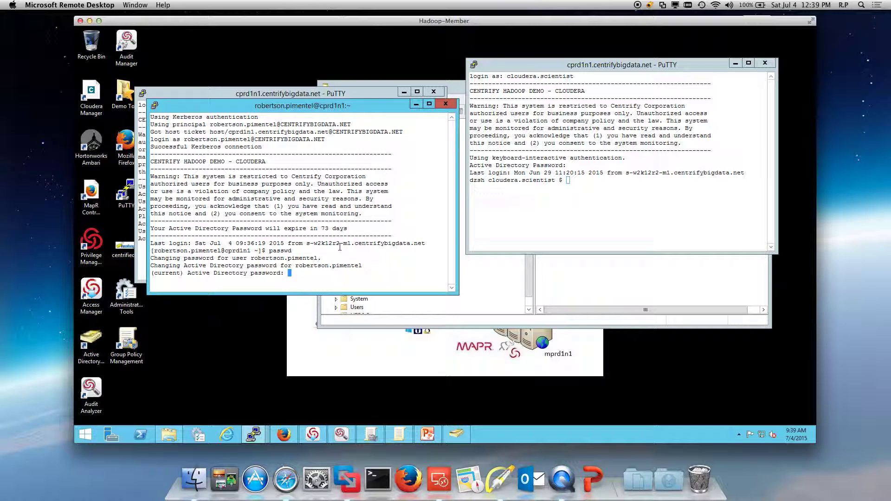
key(Return)
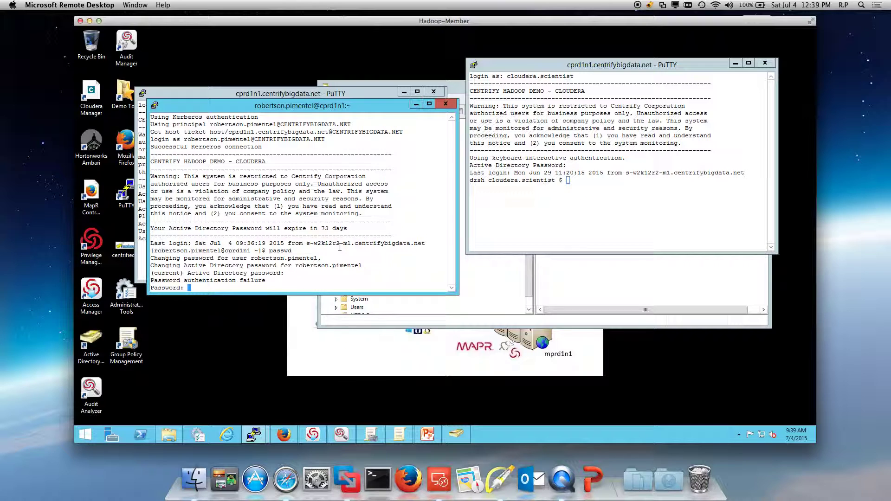
key(ctrl+c)
text(claer)
key(Return)
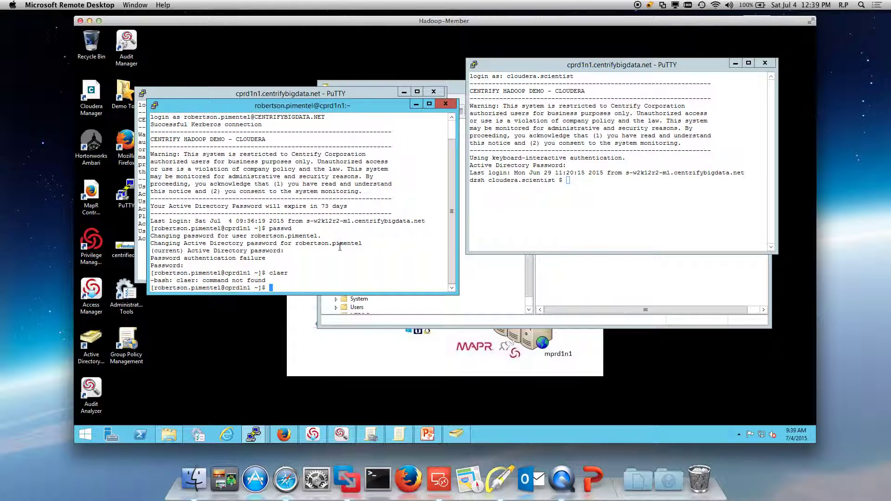
text(claer)
key(BackSpace)
key(BackSpace)
key(BackSpace)
text(ear)
key(Return)
- Rerun passwd with current and new passwords, hitting the AD policy-restriction failure
key(Up)
key(Up)
key(Up)
key(Up)
key(Down)
key(Return)
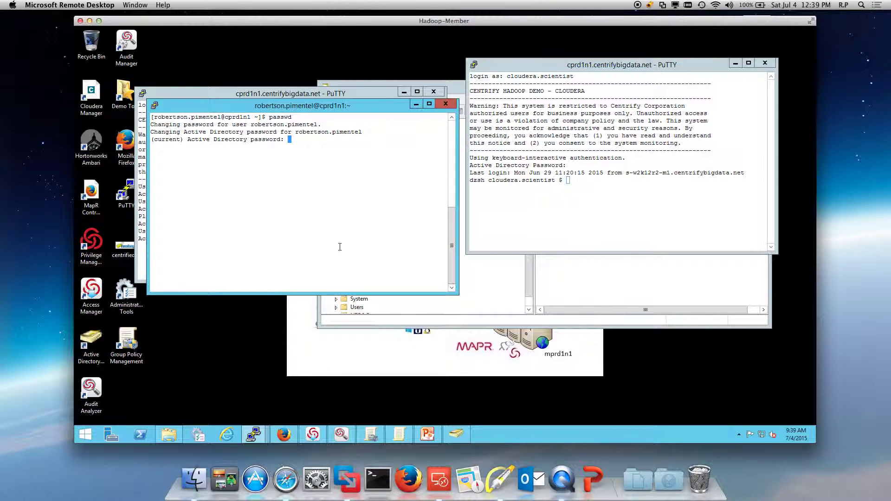
key(Return)
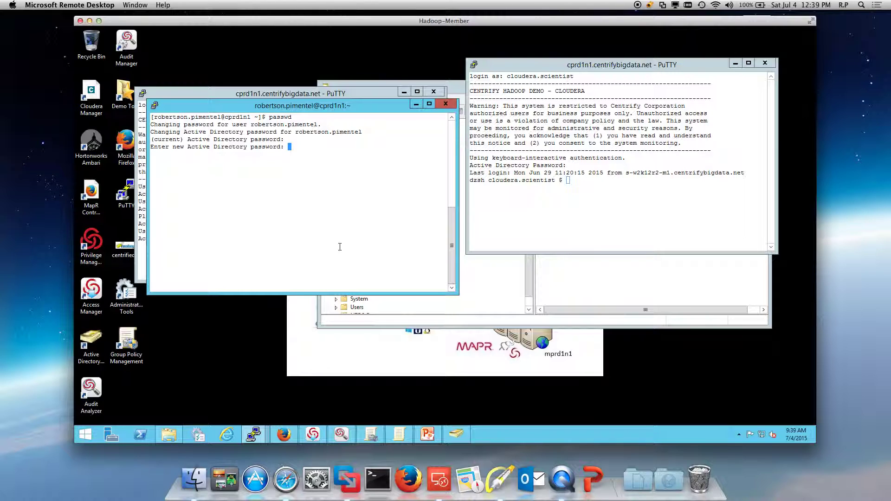
key(Return)
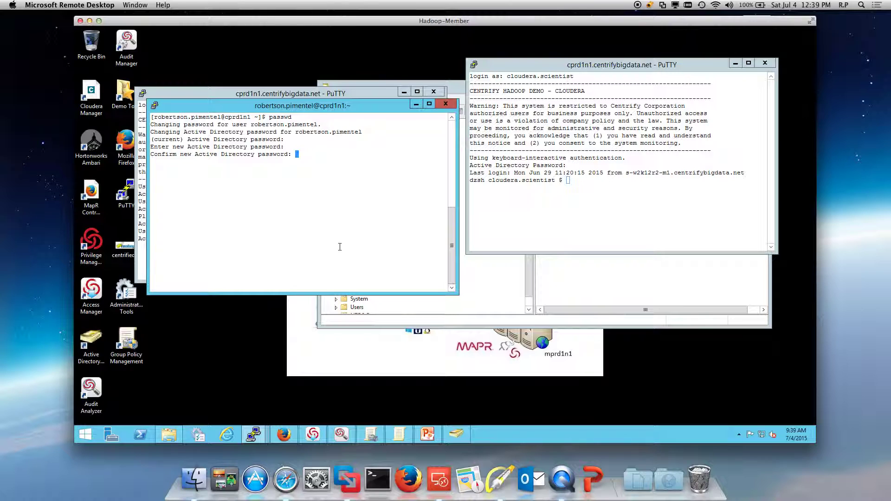
key(Return)
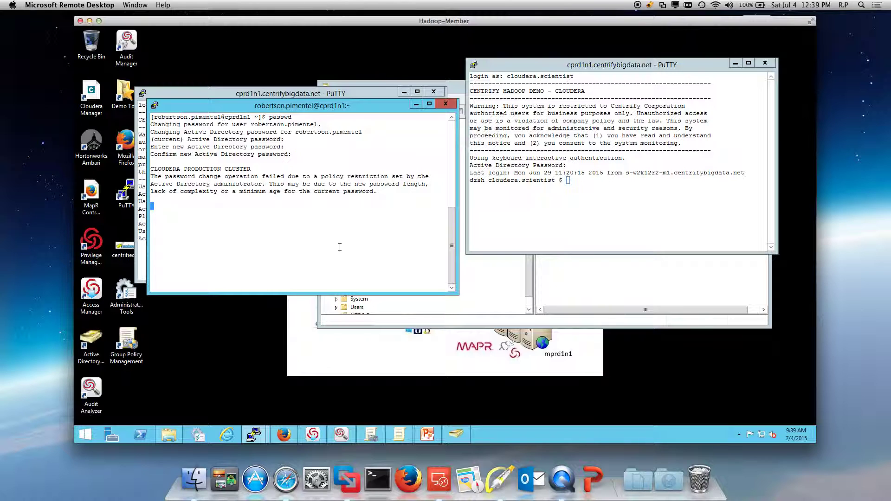